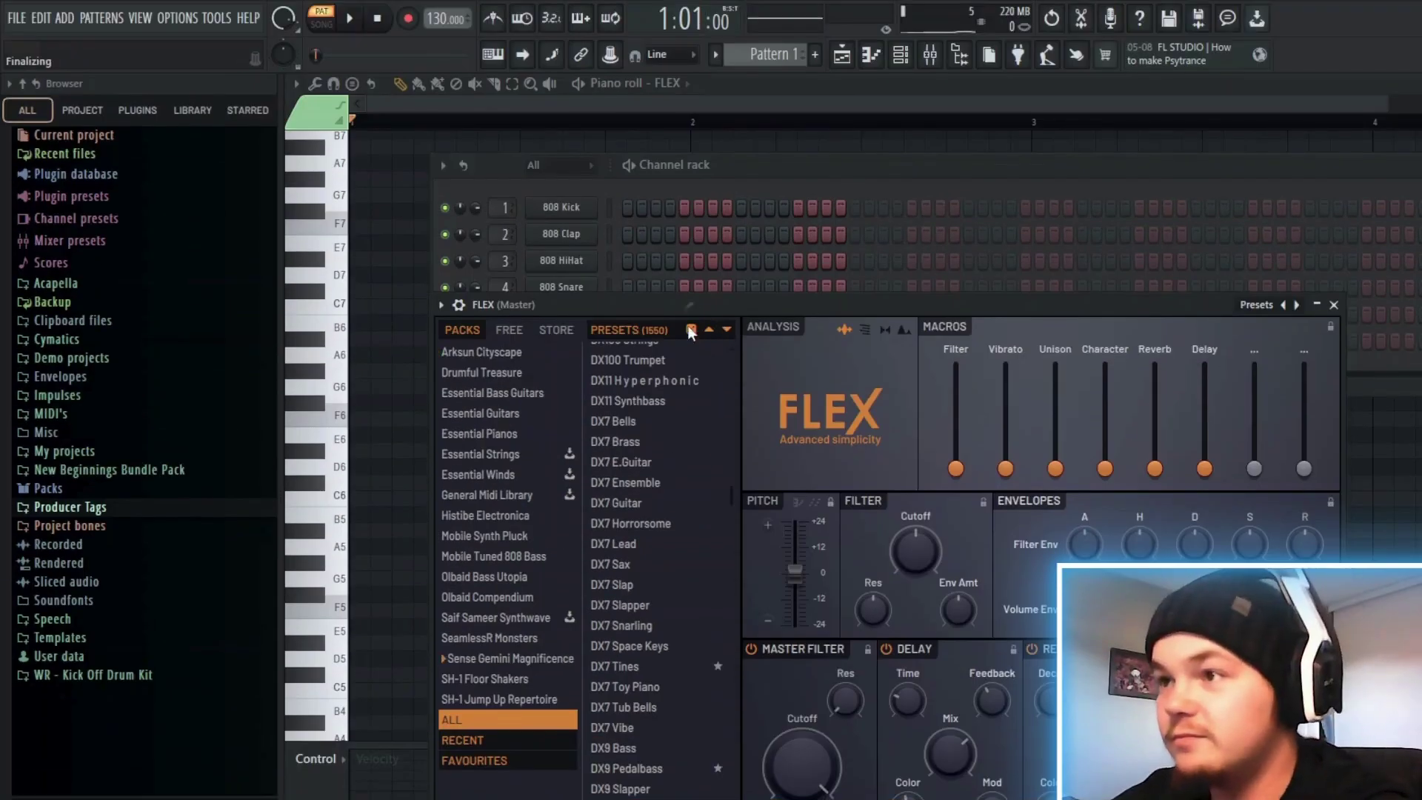
- Pick a random preset in each of two FLEX instances, giving Wonder Chords and Reeceland Foundation, and audition both at F5
click(691, 330)
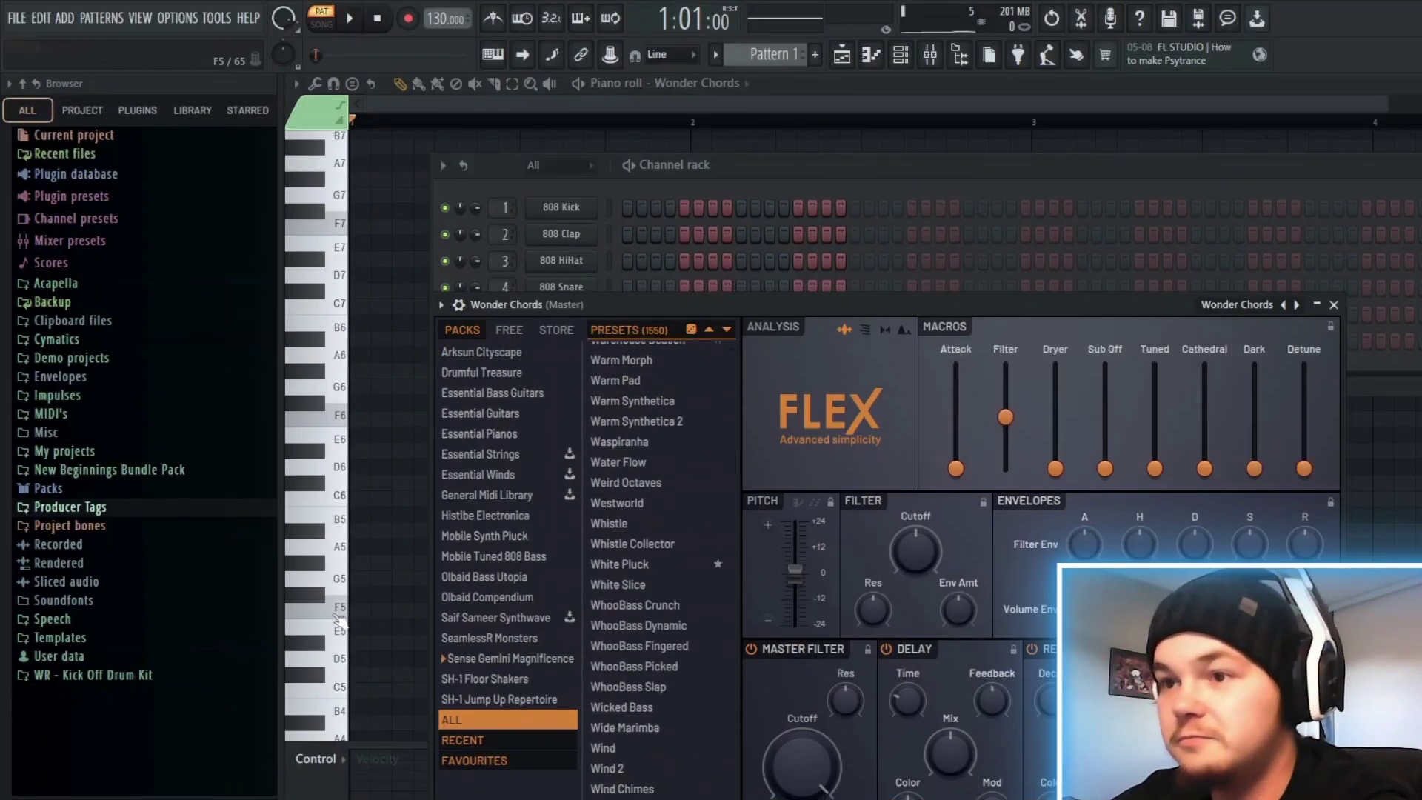
click(337, 613)
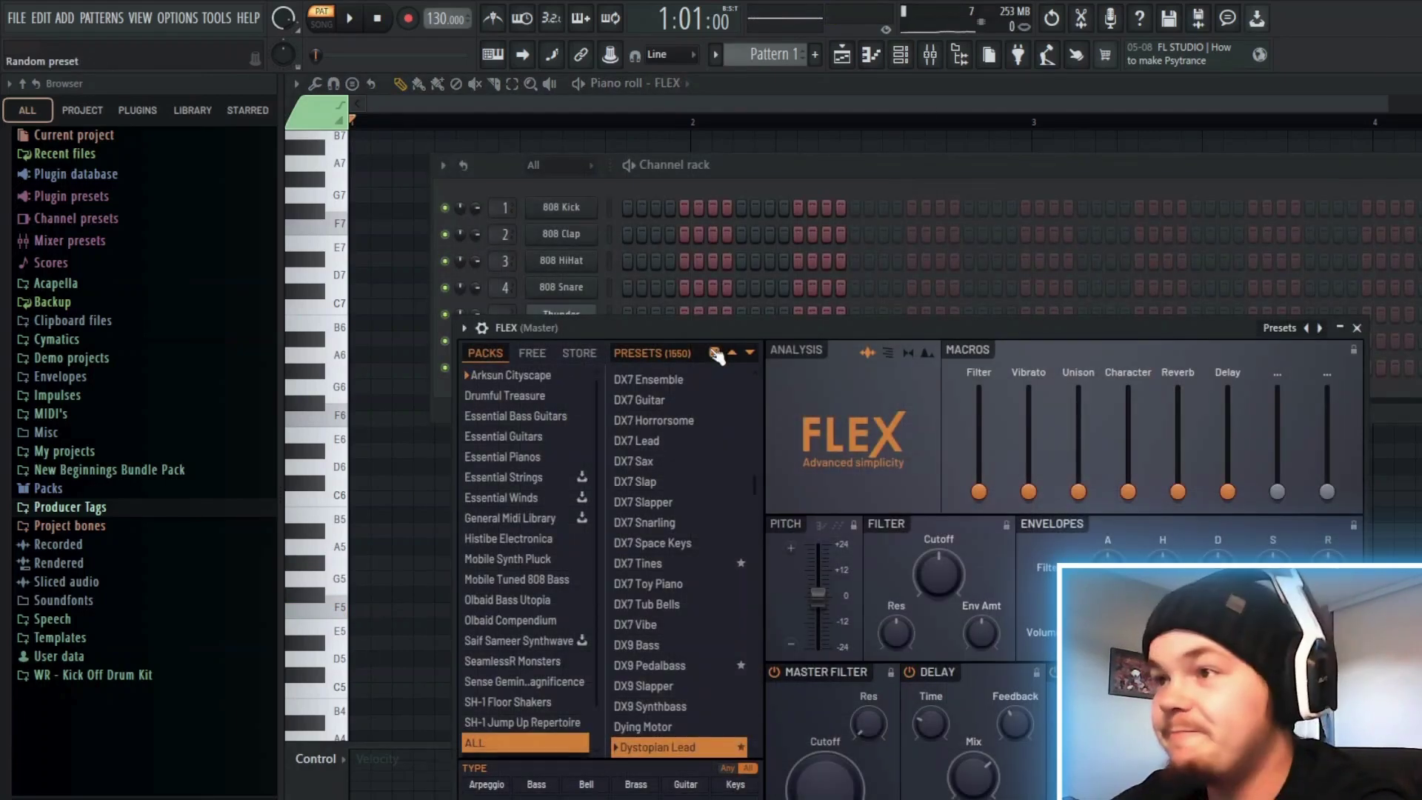
click(716, 354)
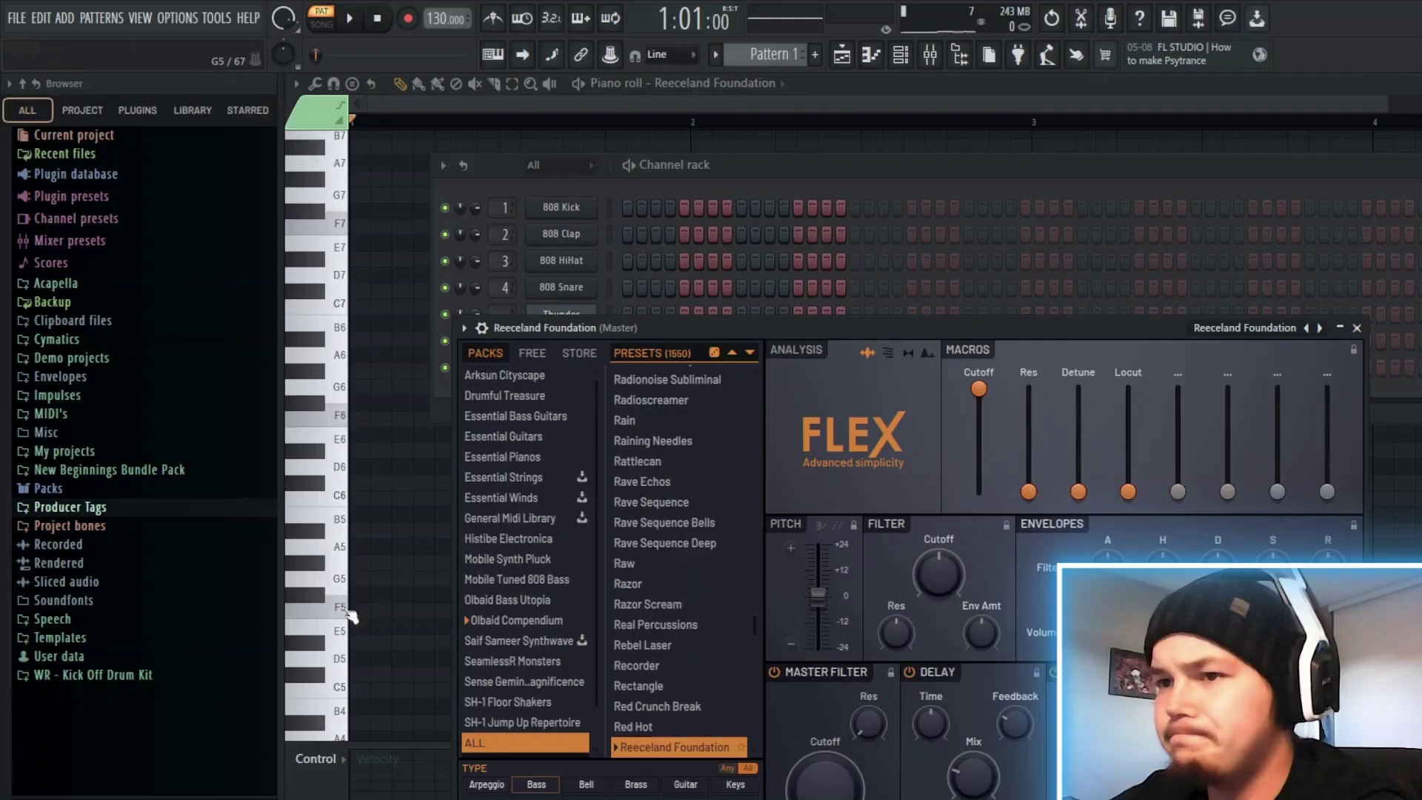
click(344, 612)
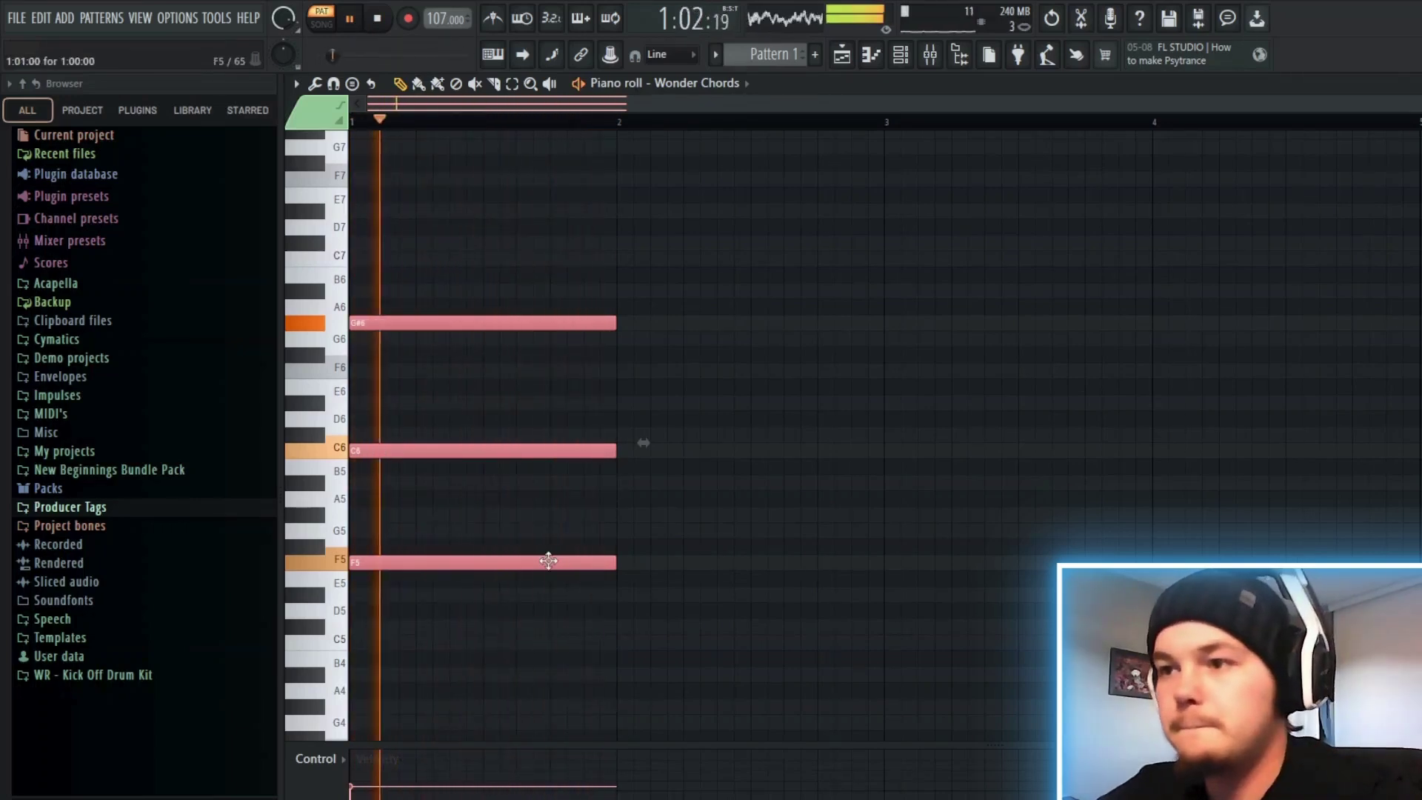
- Duplicate the one-bar F5, C6 and G#6 Wonder Chords chord so that it repeats through bar 4
shift+drag(548, 560, 816, 560)
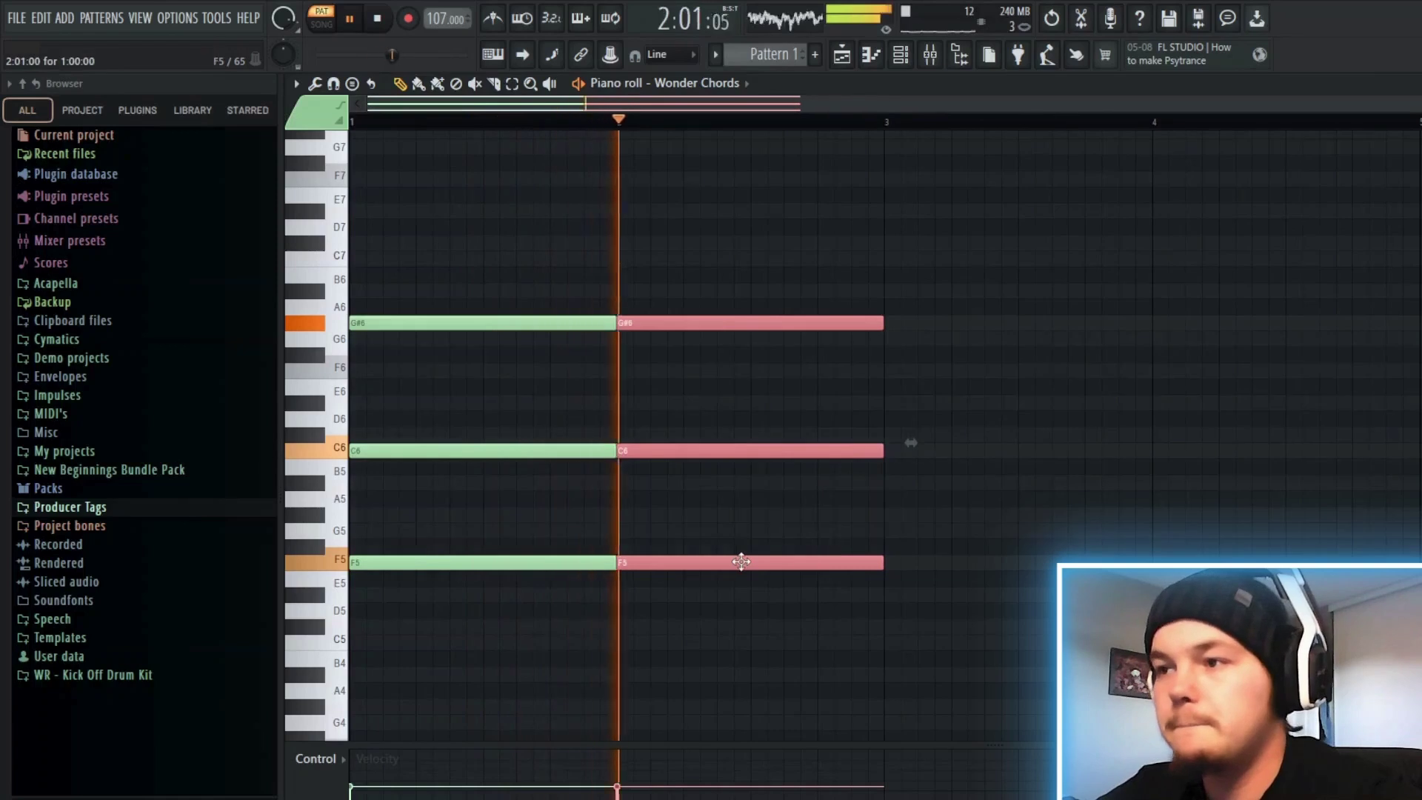
key(ctrl+b)
key(ctrl+b)
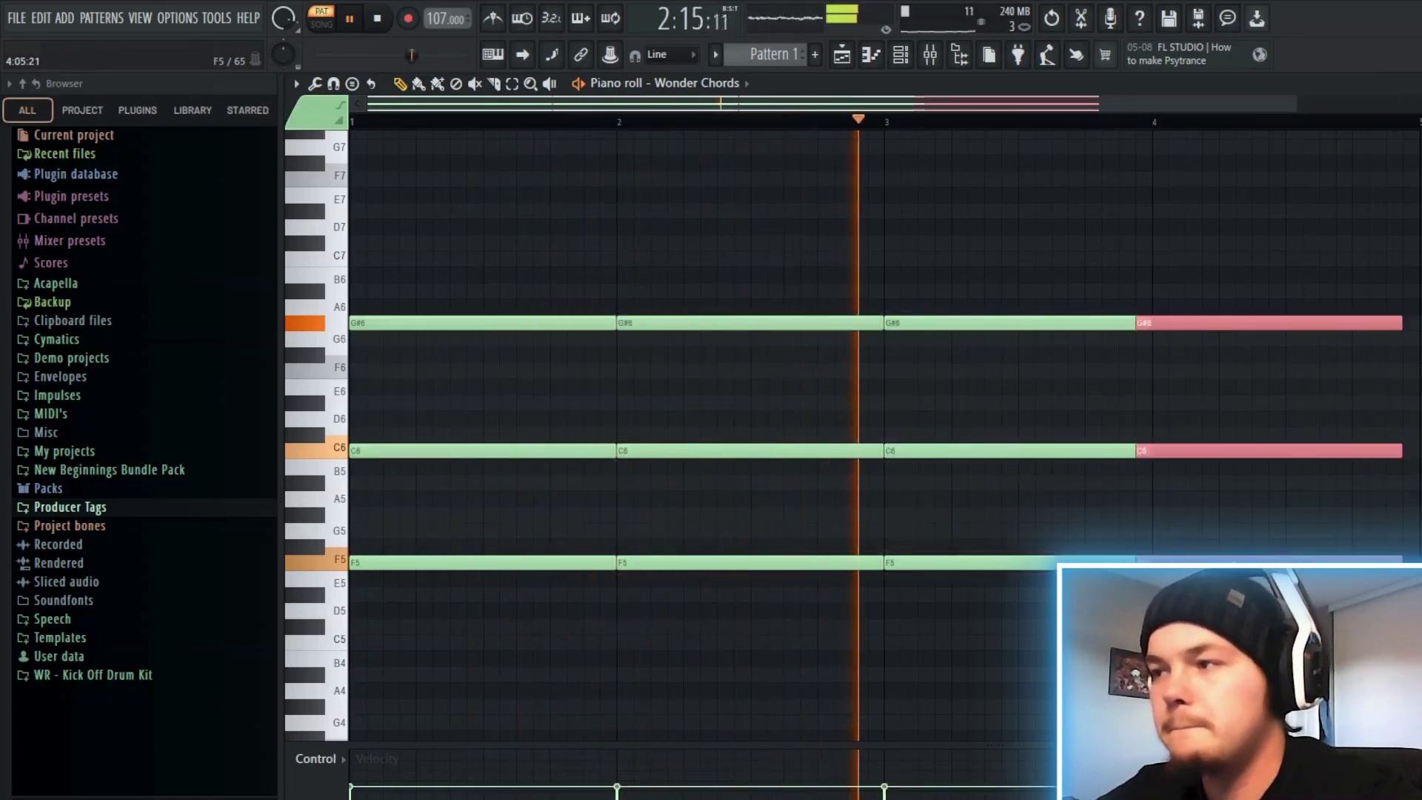
click(1152, 530)
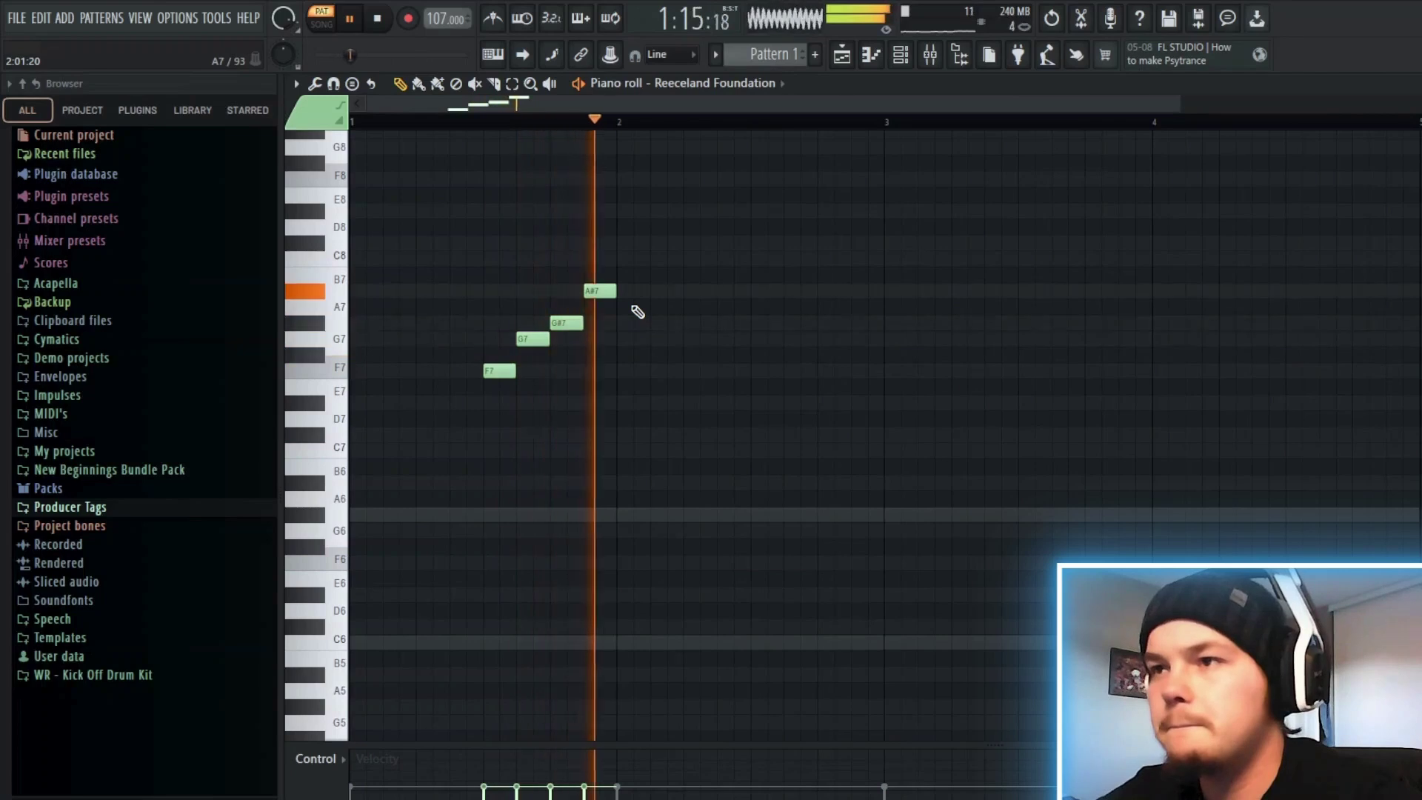
- Draw the end of the Reeceland Foundation melody with D#7 and G7 in bar 3 and F7, D#7 and C7 in bar 4
click(1022, 404)
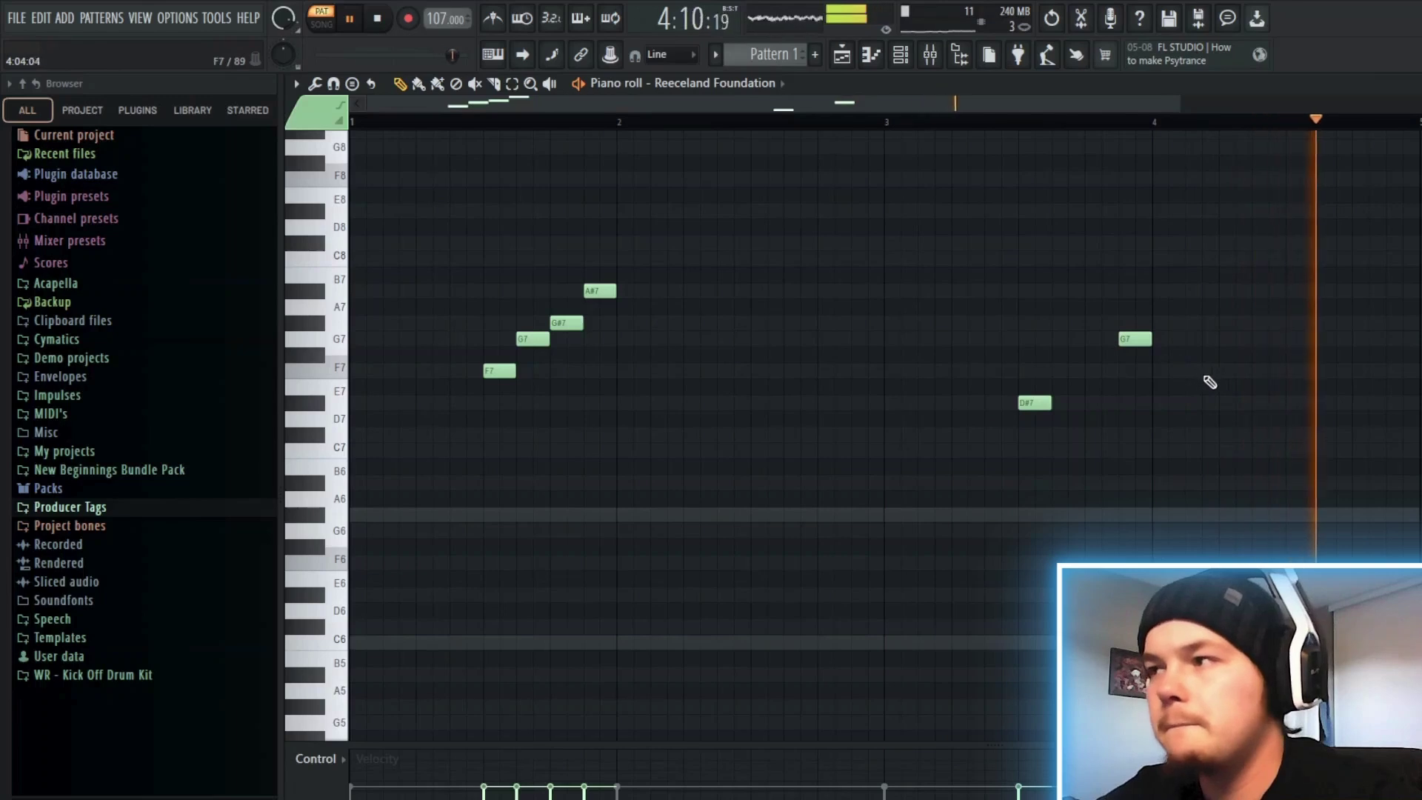
click(1258, 404)
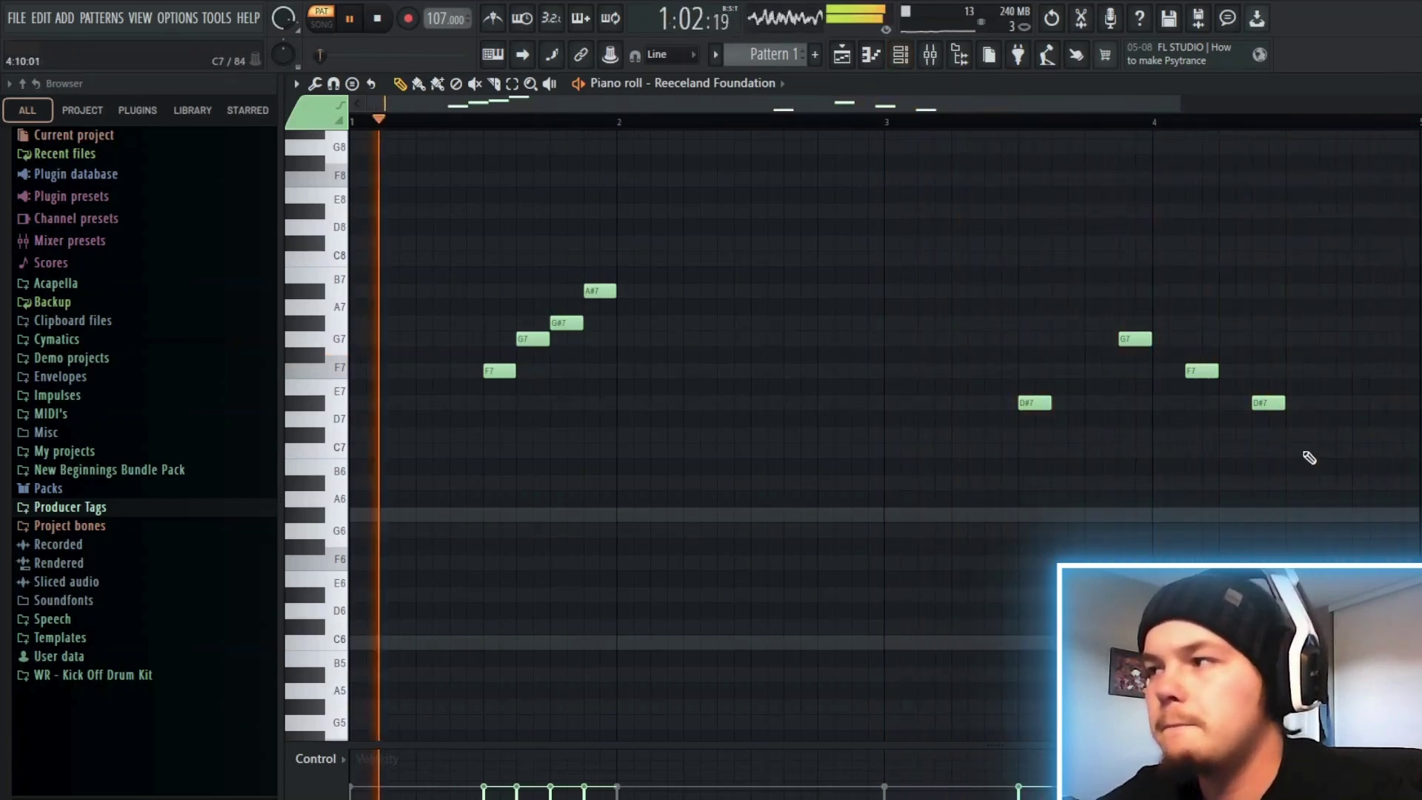
click(1330, 451)
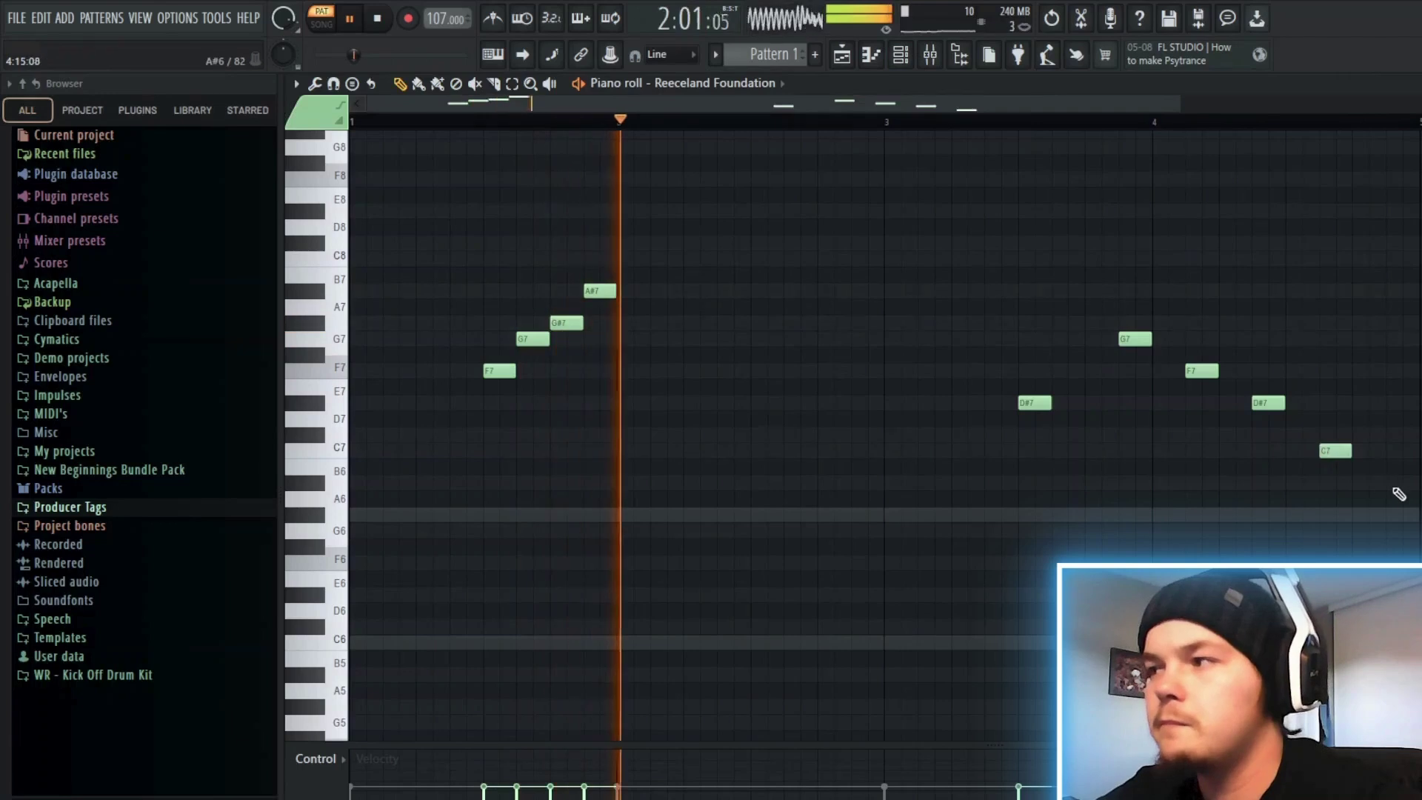
- Balance the mixer by lowering Insert 7 to about 78% and raising Insert 5 slightly, and stop playback
click(900, 55)
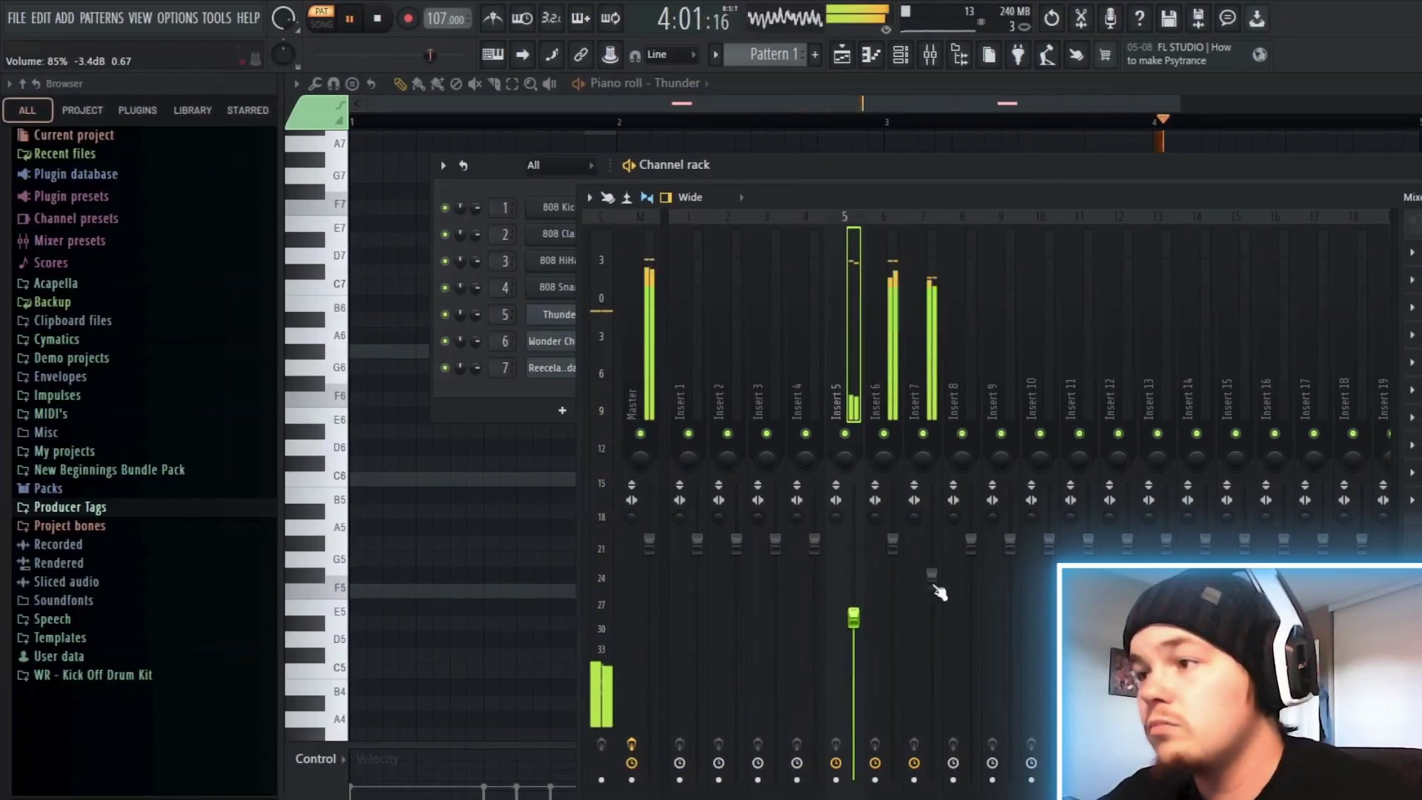
drag(933, 575, 931, 597)
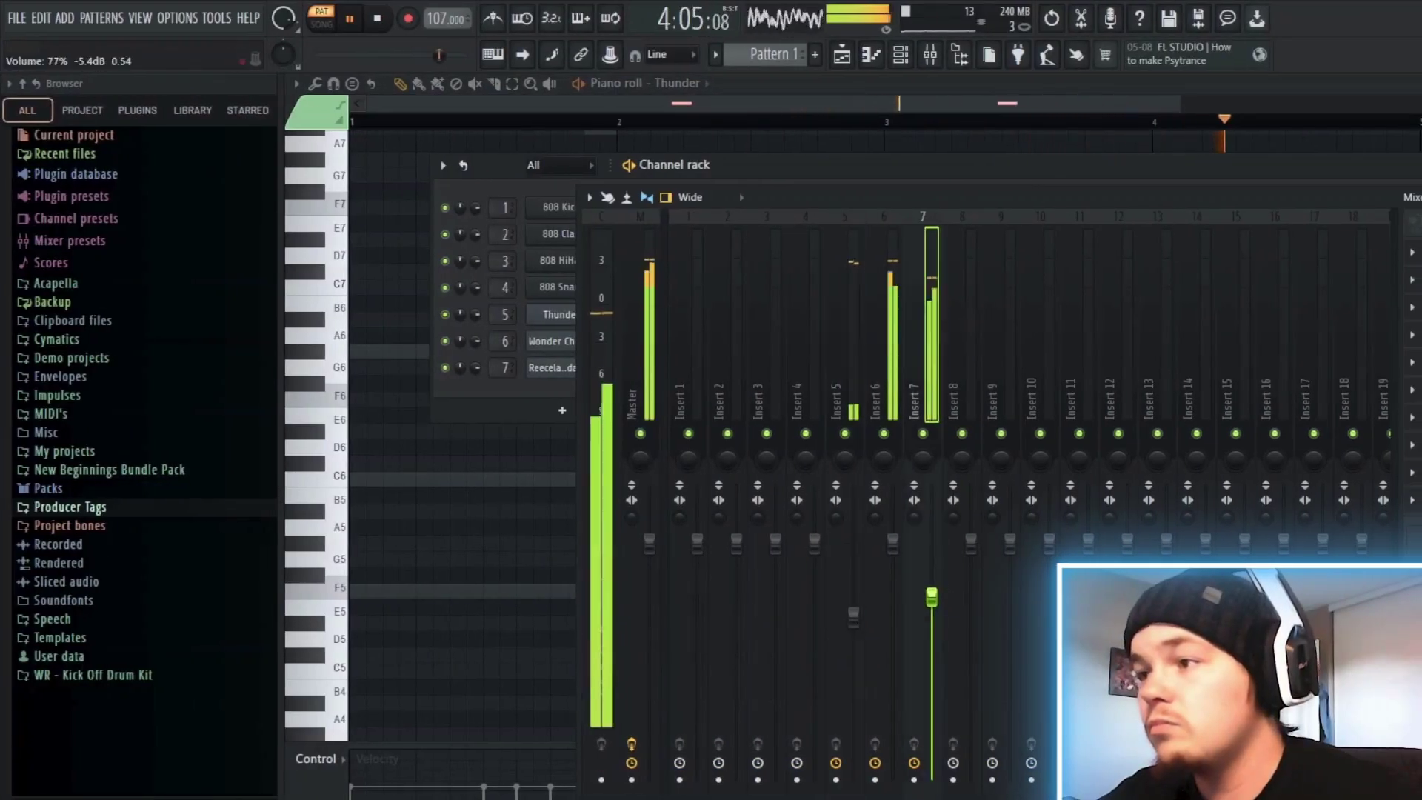
drag(854, 662, 853, 607)
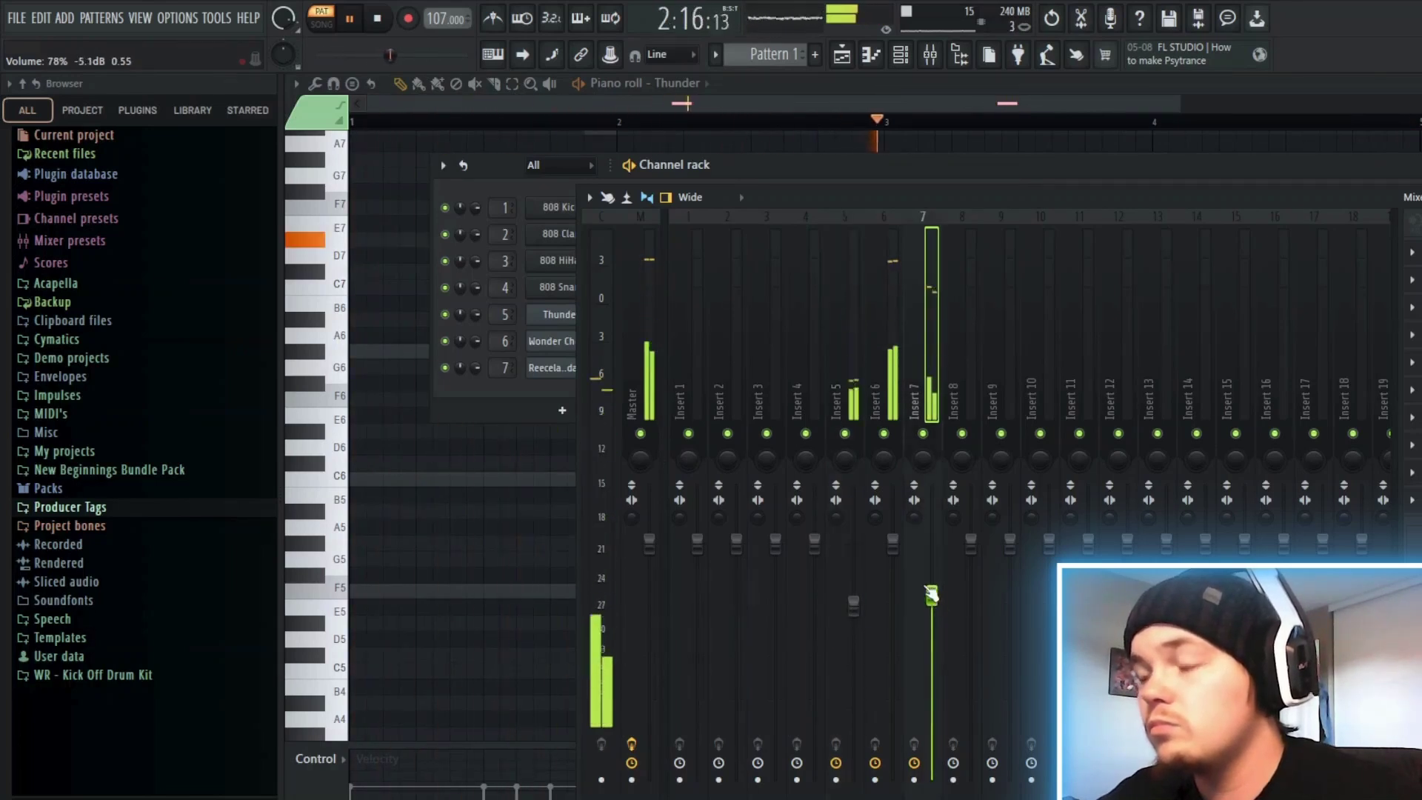
key(space)
key(F6)
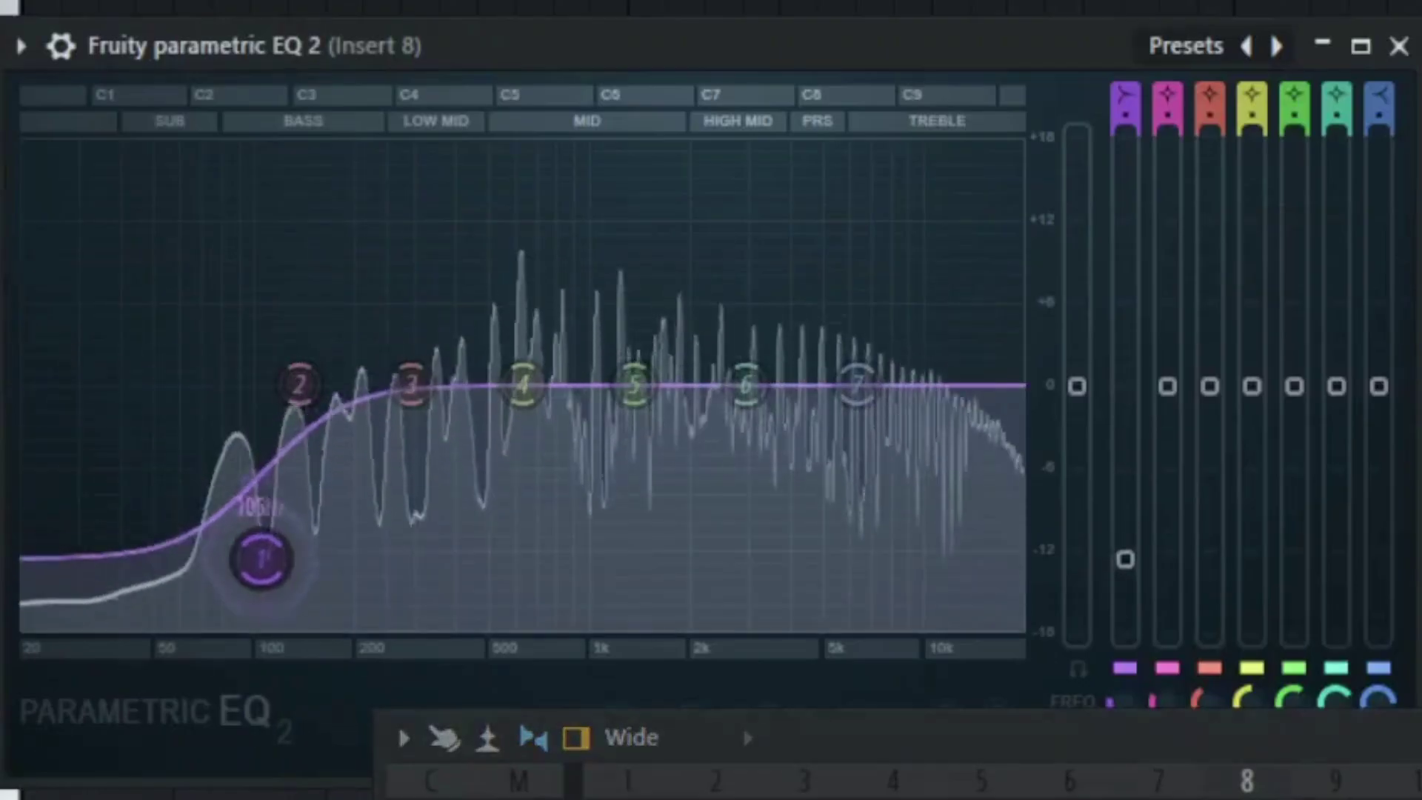
- Shape Insert 8's parametric EQ by cutting the lows with band 1 and the highs around 5.3 kHz with band 7
drag(260, 559, 279, 593)
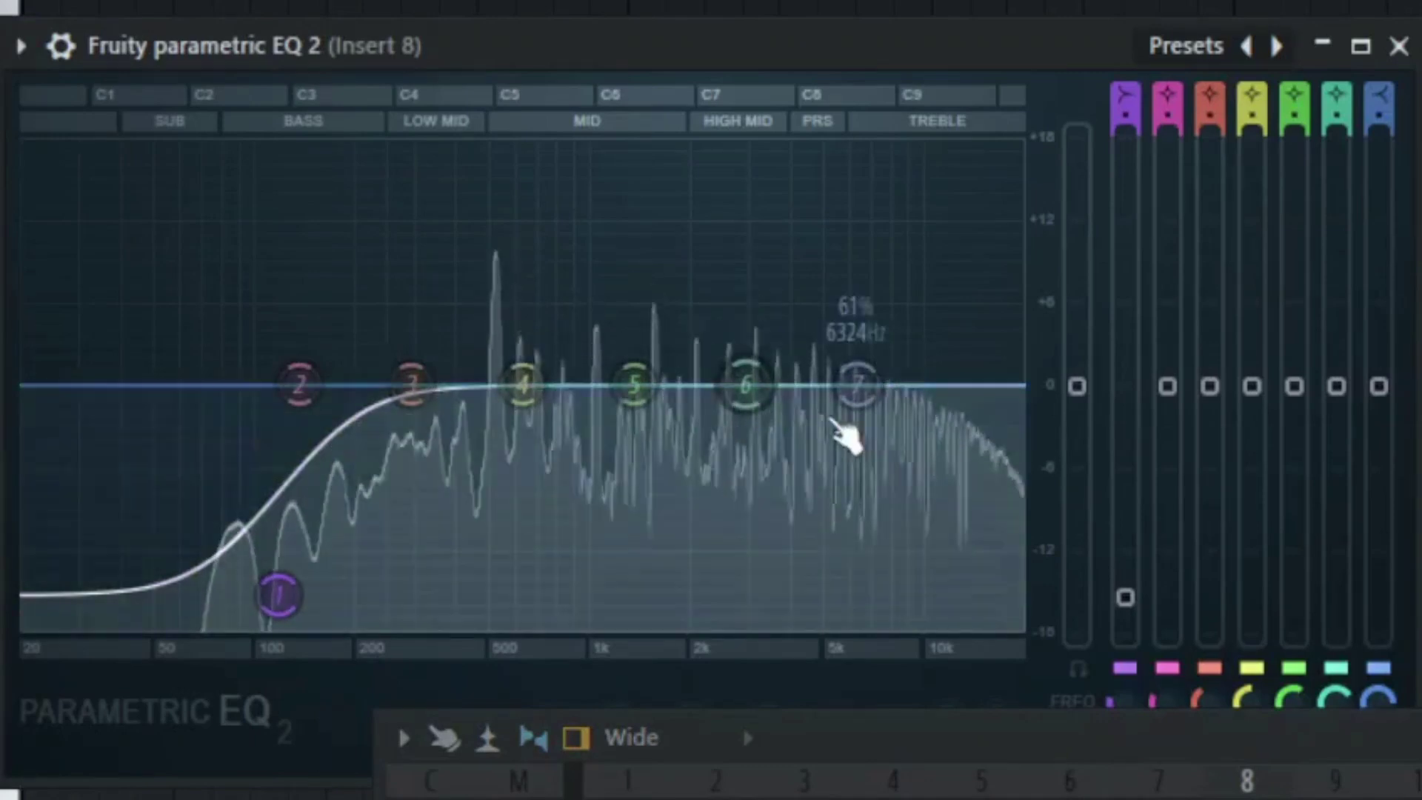
drag(853, 385, 820, 506)
mouse_move(279, 592)
mouse_down()
mouse_move(295, 613)
mouse_move(292, 594)
mouse_up()
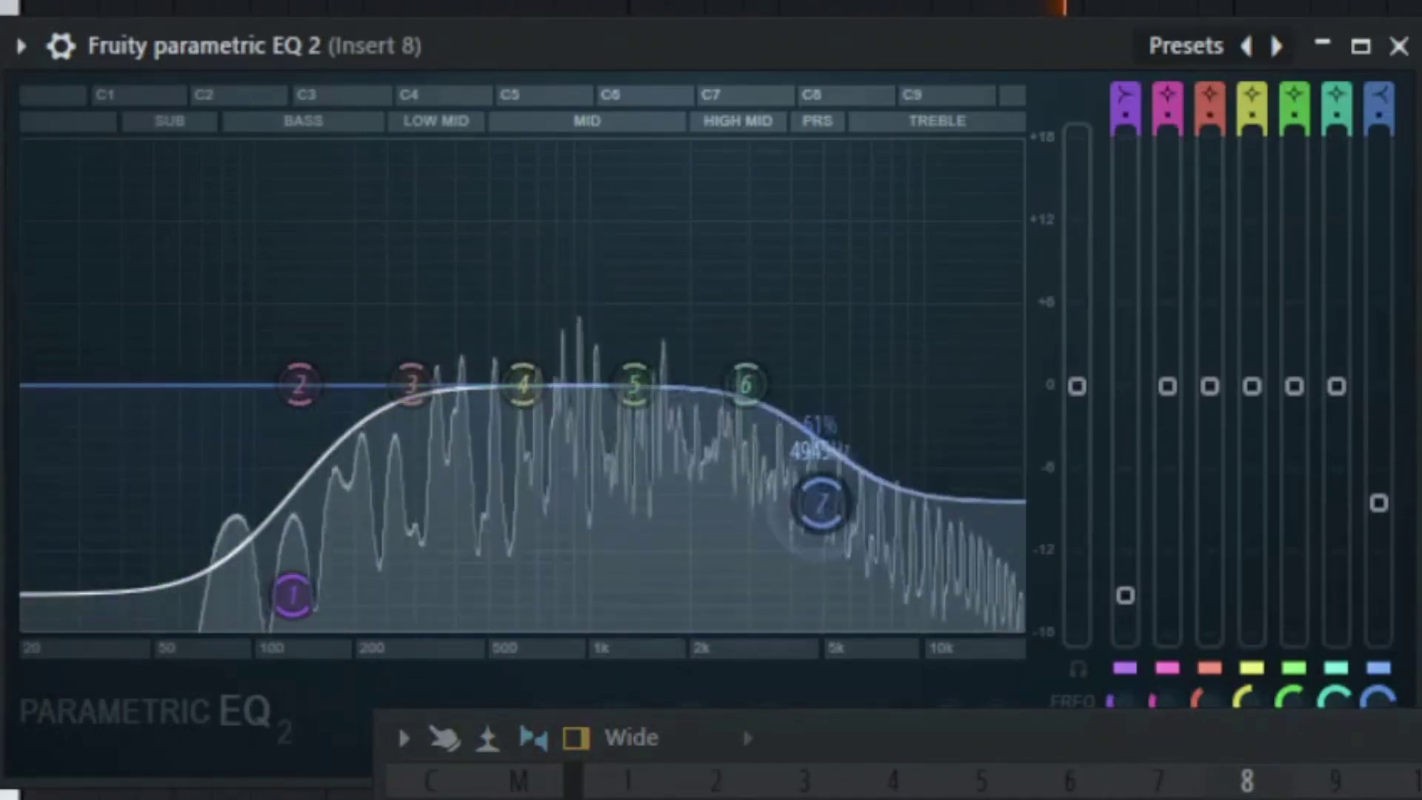
mouse_move(820, 506)
mouse_down()
mouse_move(799, 506)
mouse_move(832, 498)
mouse_up()
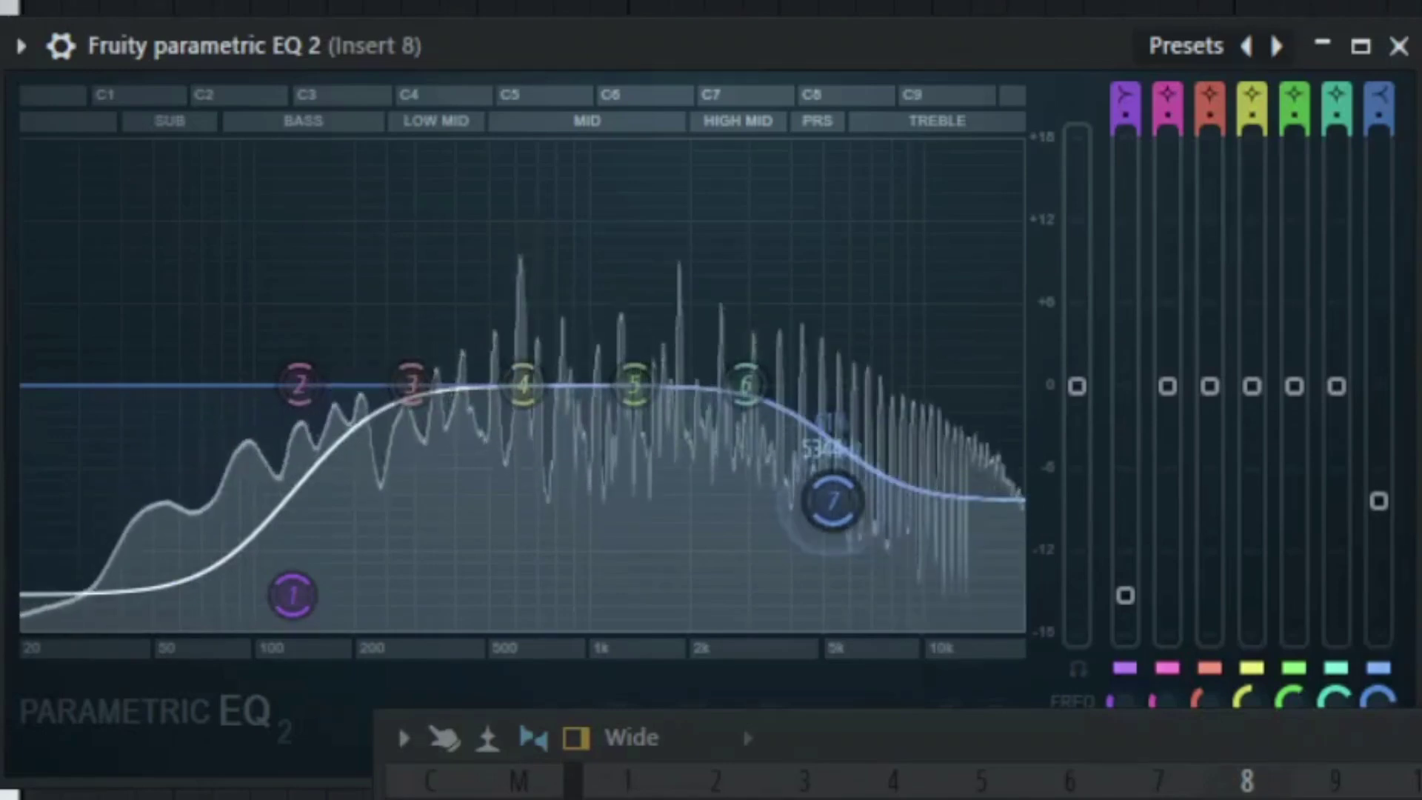
drag(293, 595, 299, 635)
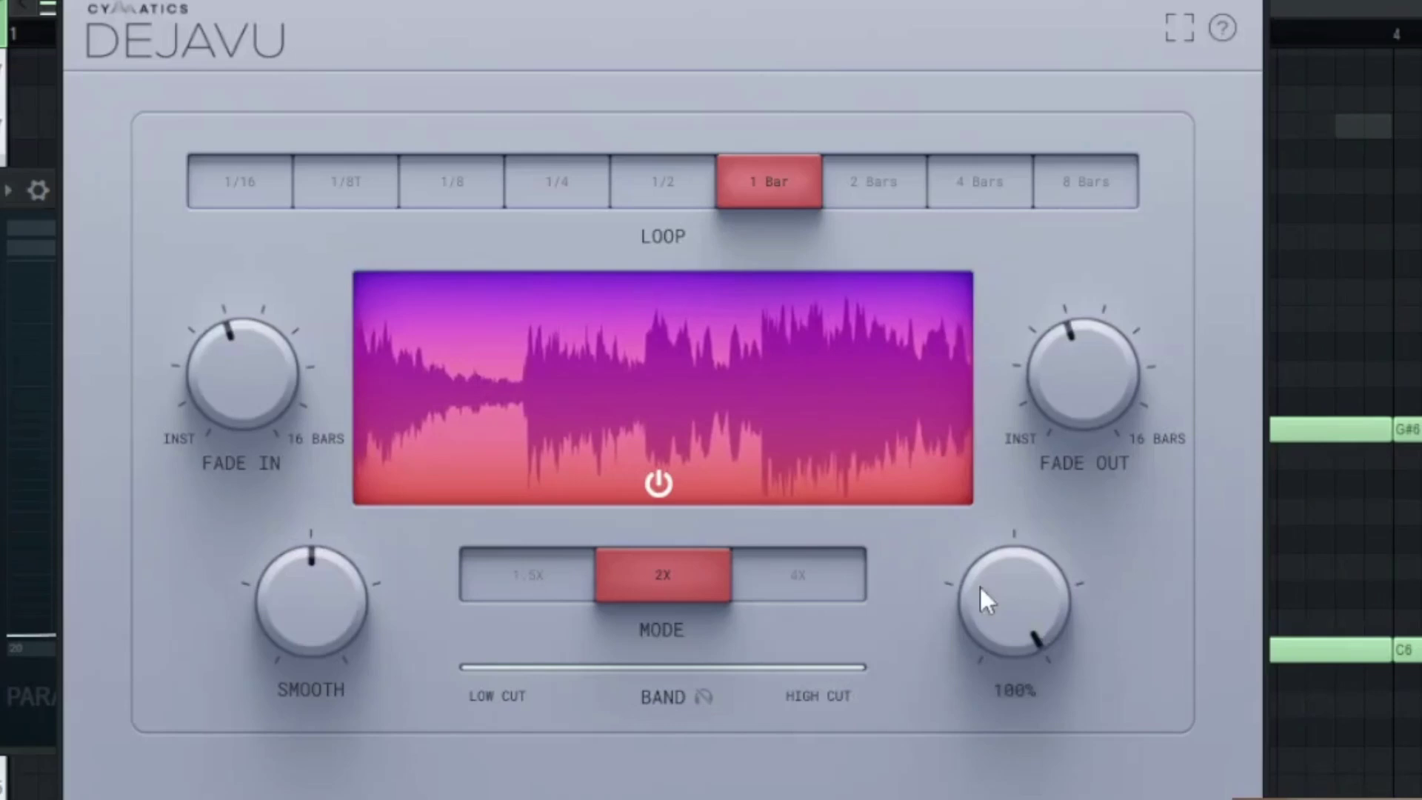
- Reduce the mix amount in Cymatics Dejavu and adjust the level sliders of Fruity Reeverb 2 on Insert 8
drag(979, 585, 980, 619)
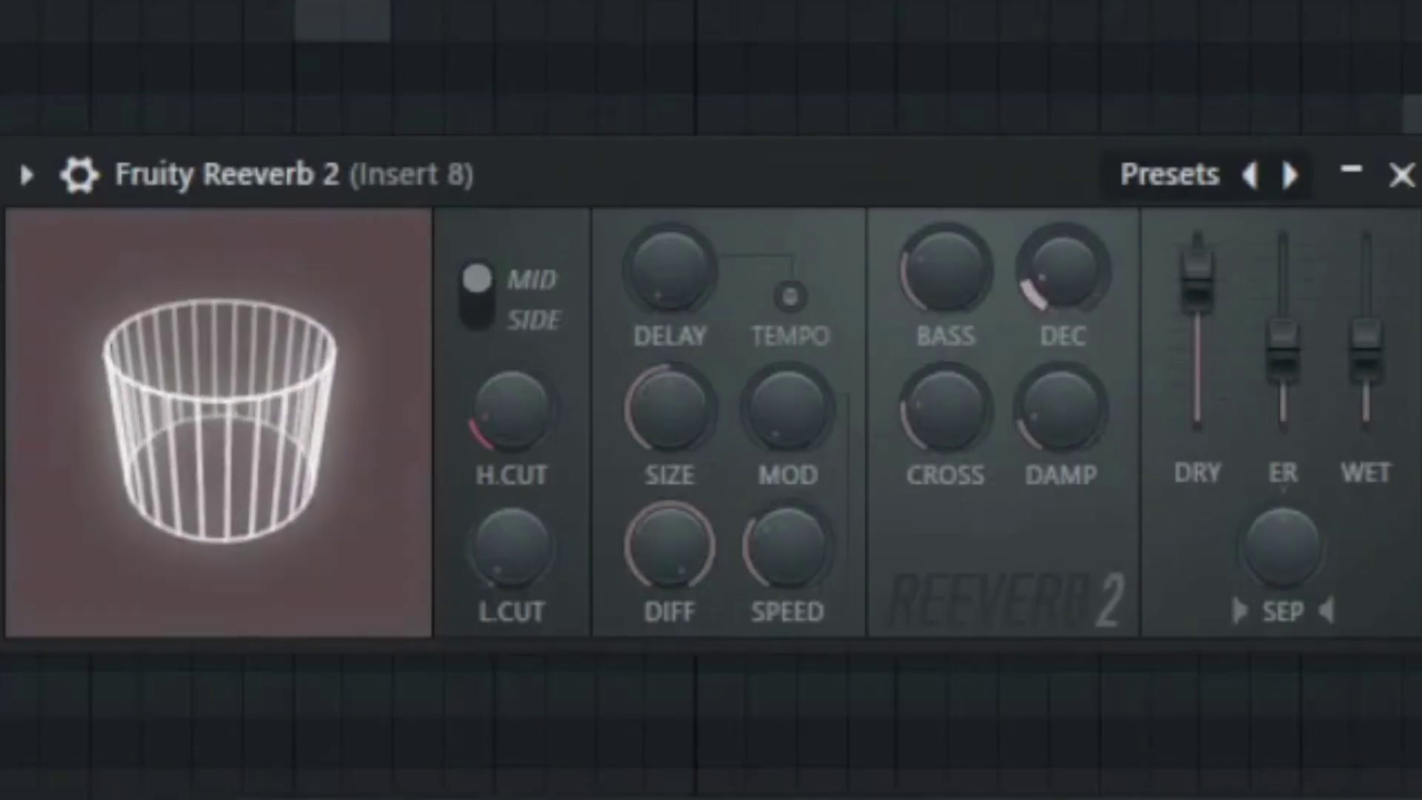
scroll(1209, 322, down, 5)
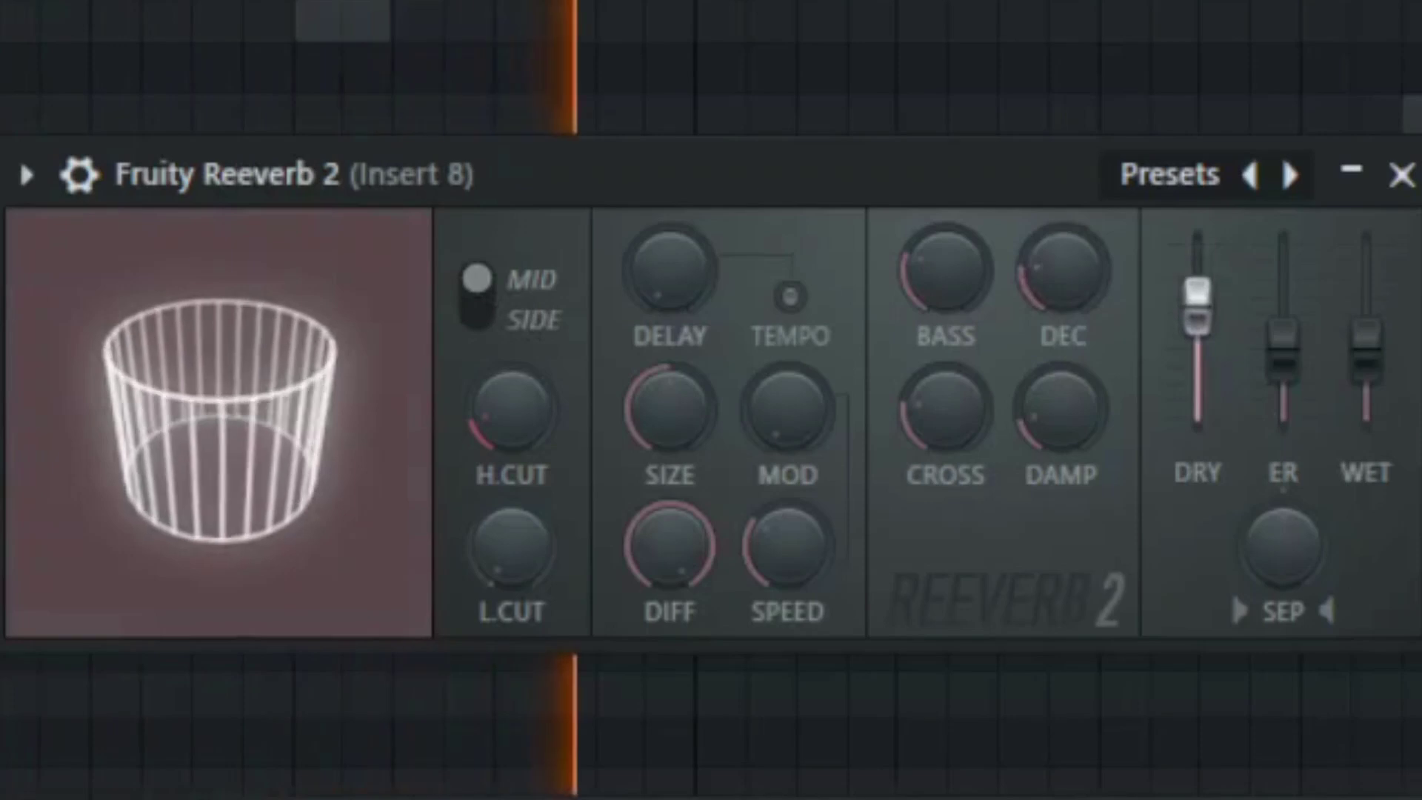
scroll(1366, 337, up, 4)
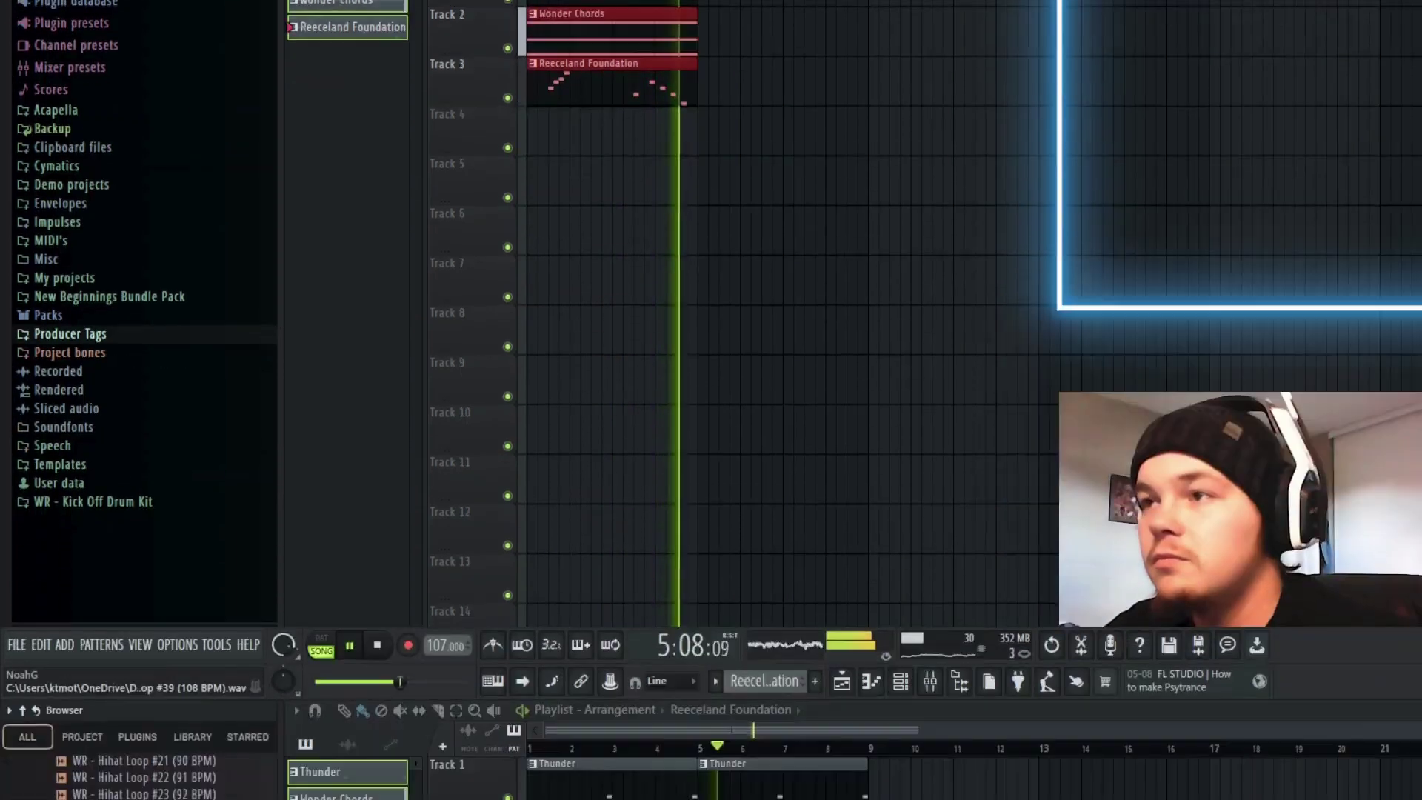
- Place WR - Hihat Loop #38 (107 BPM) at the start of playlist Track 4 and return the picker to patterns
drag(152, 420, 531, 308)
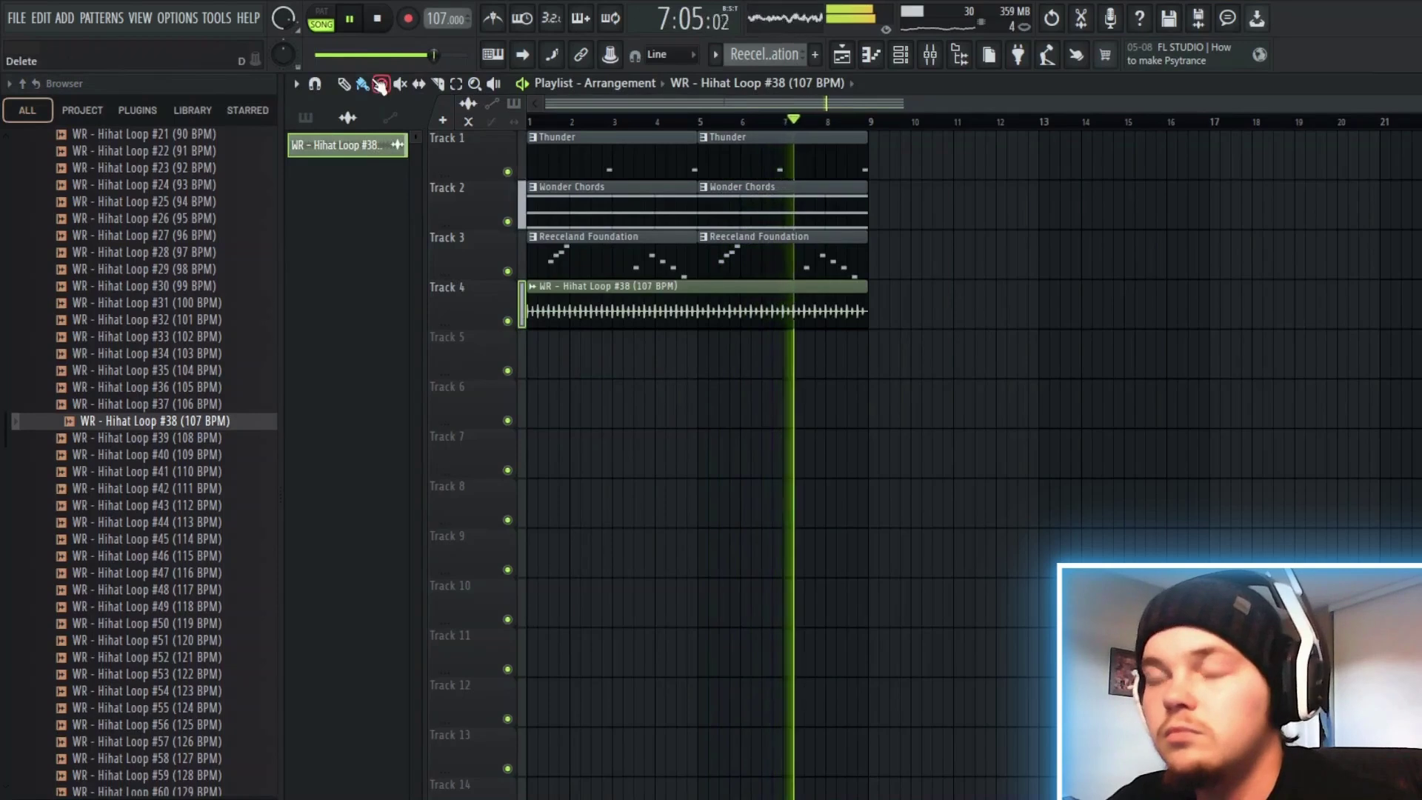
click(320, 119)
scroll(206, 348, up, 15)
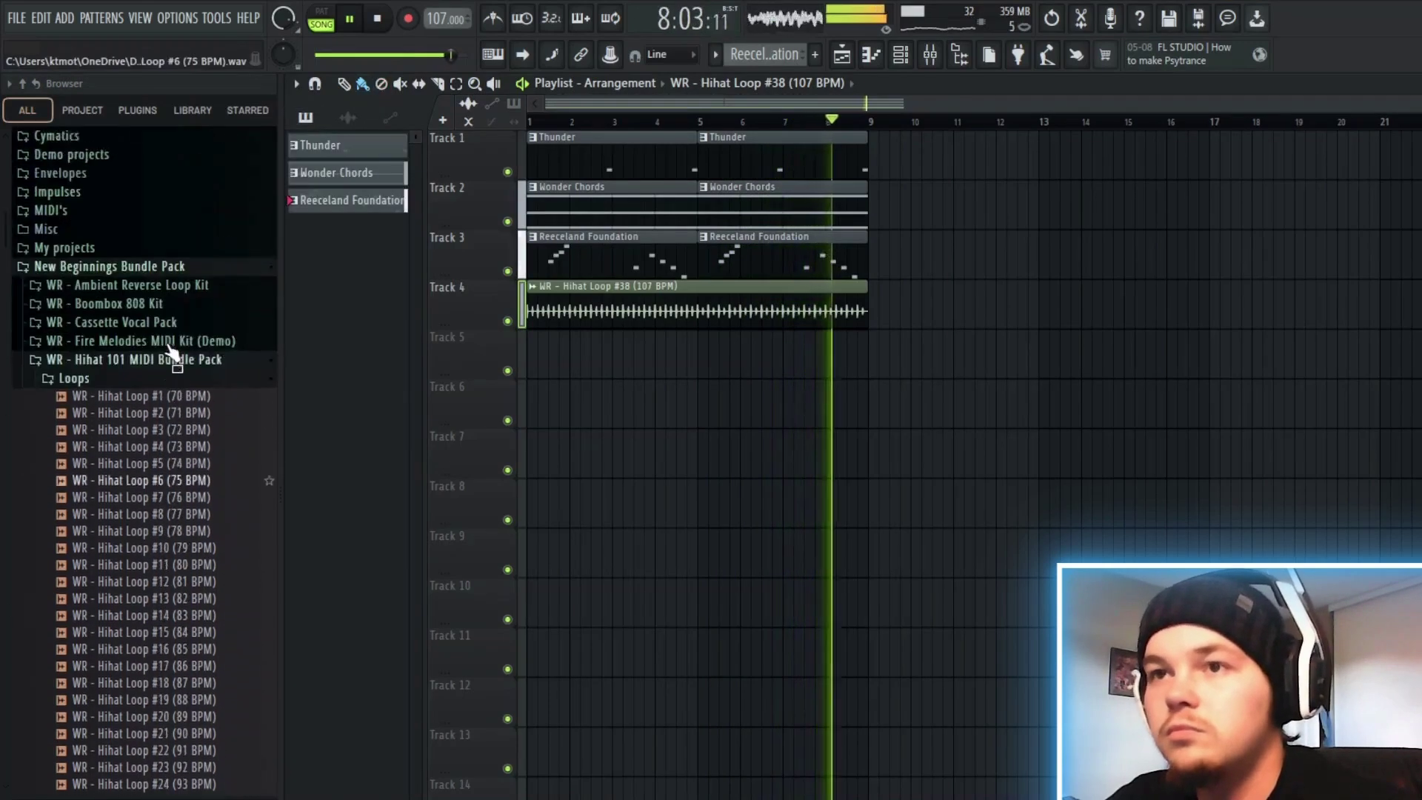
click(88, 367)
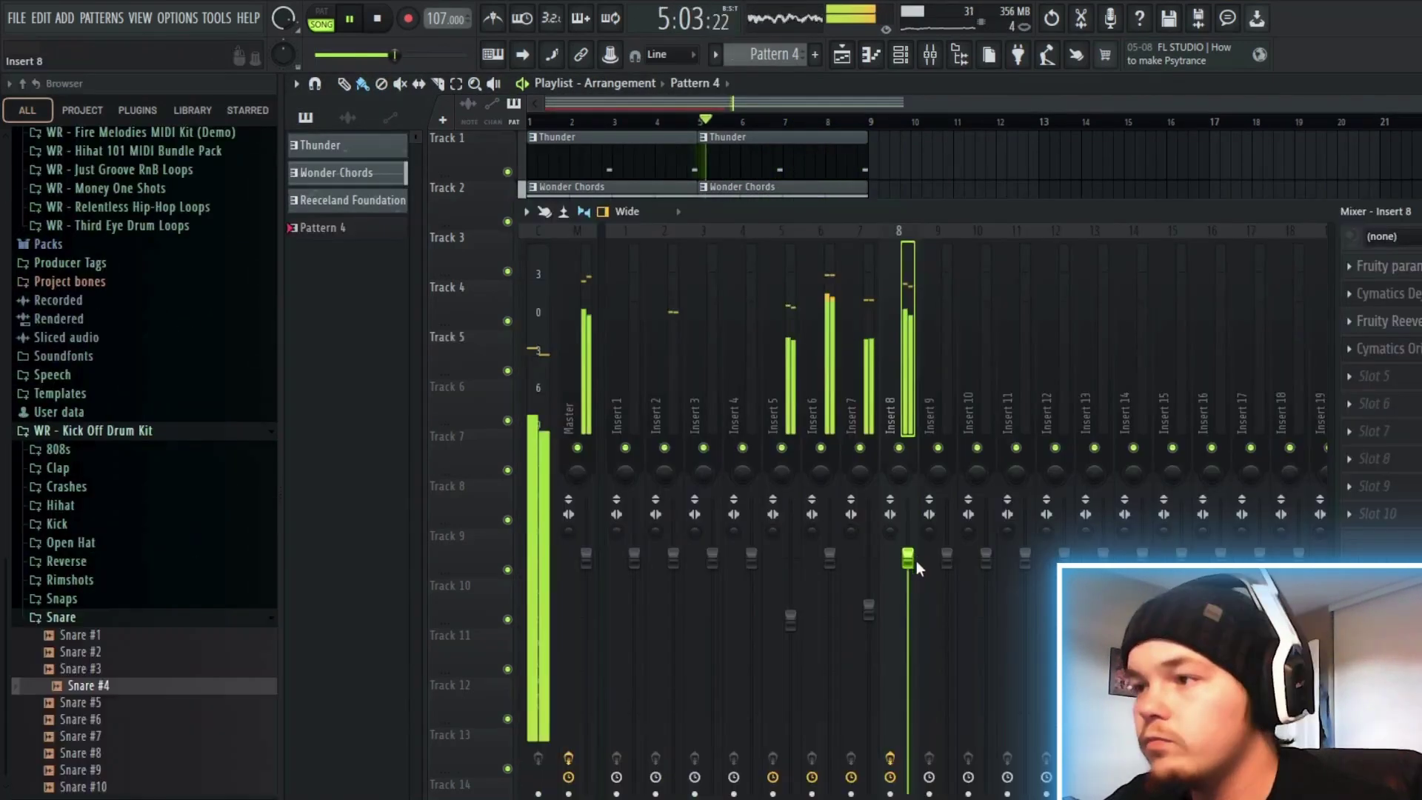
- In bar 8 of Pattern 4, add a final Snare #4 hit at C5 and replace the last Kick #10 hit with an earlier one
key(F7)
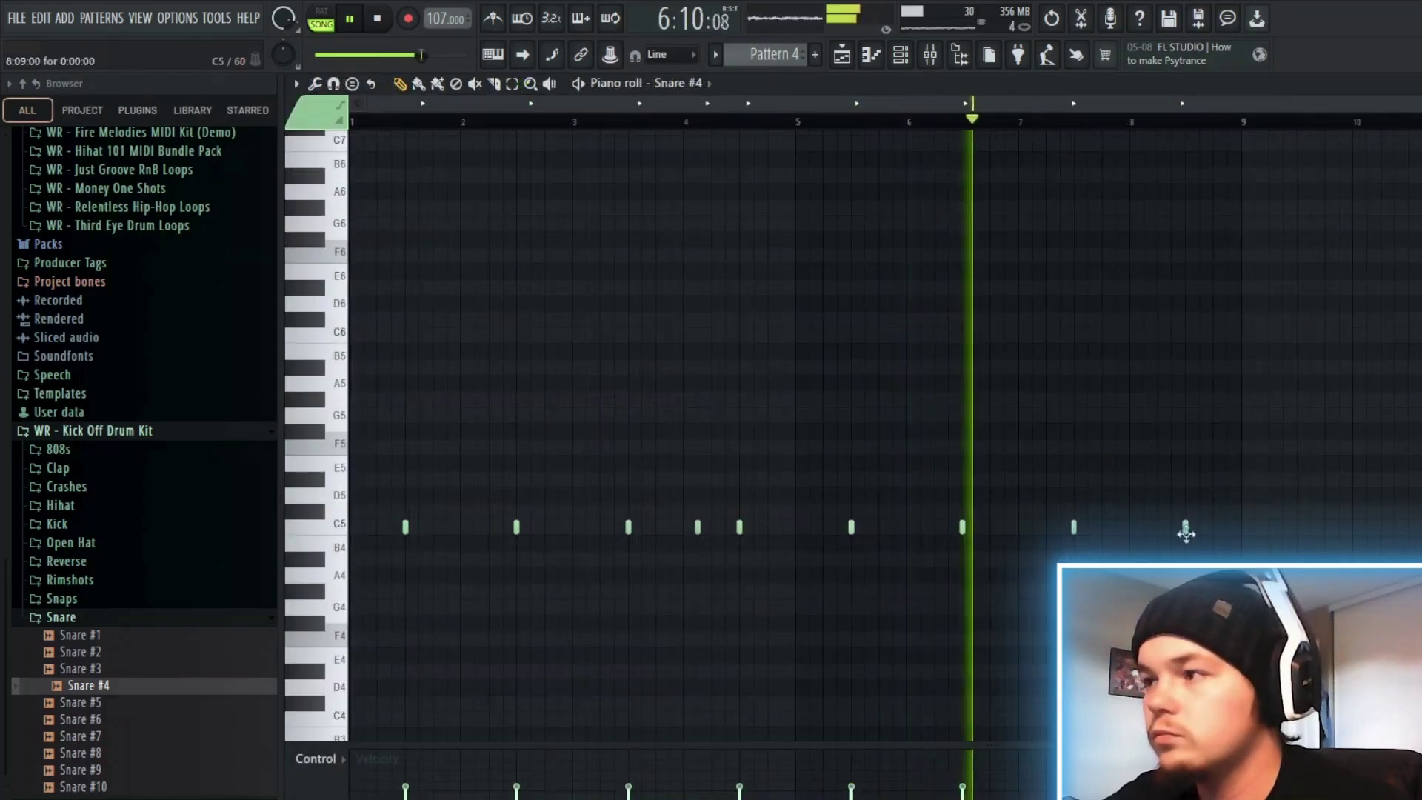
click(1227, 527)
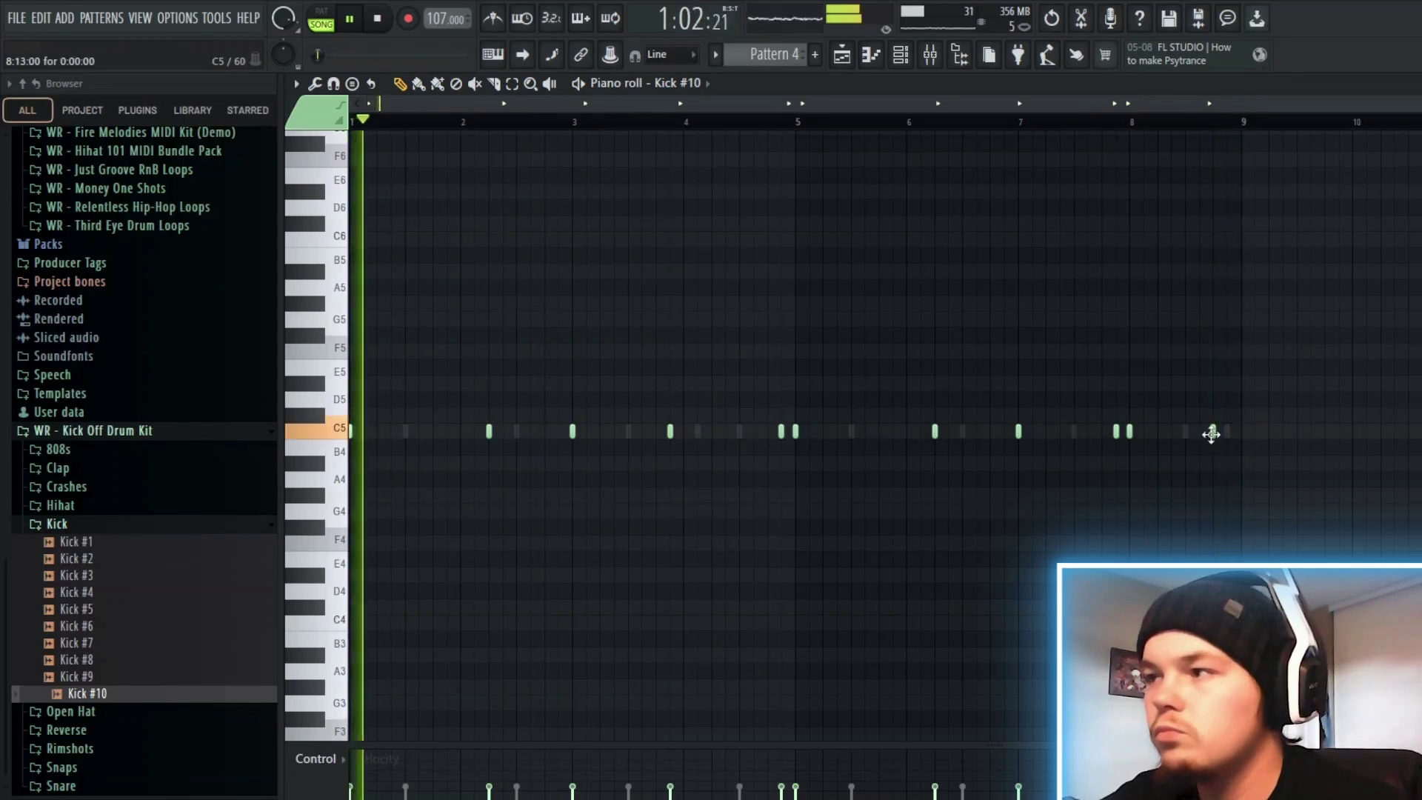
right_click(1200, 433)
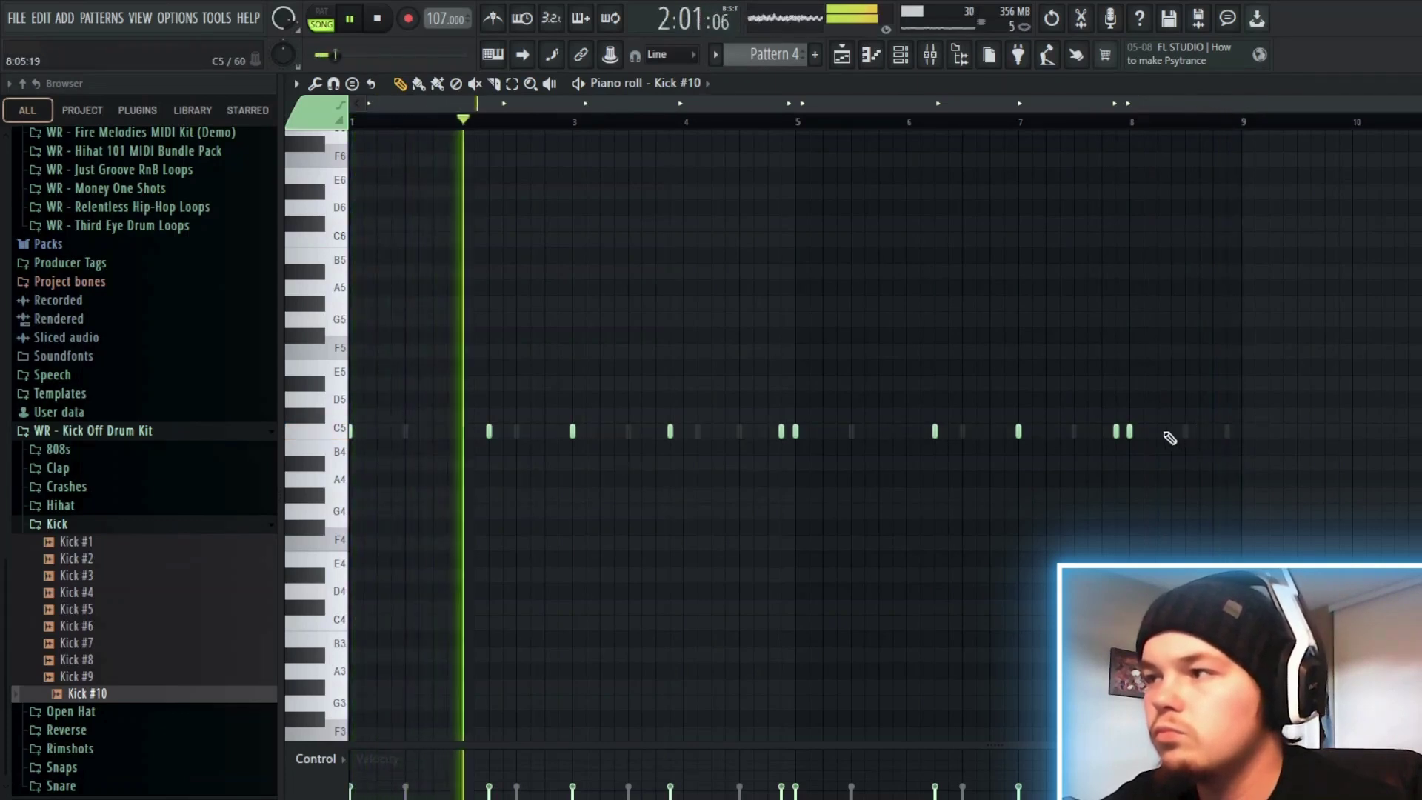
click(1171, 433)
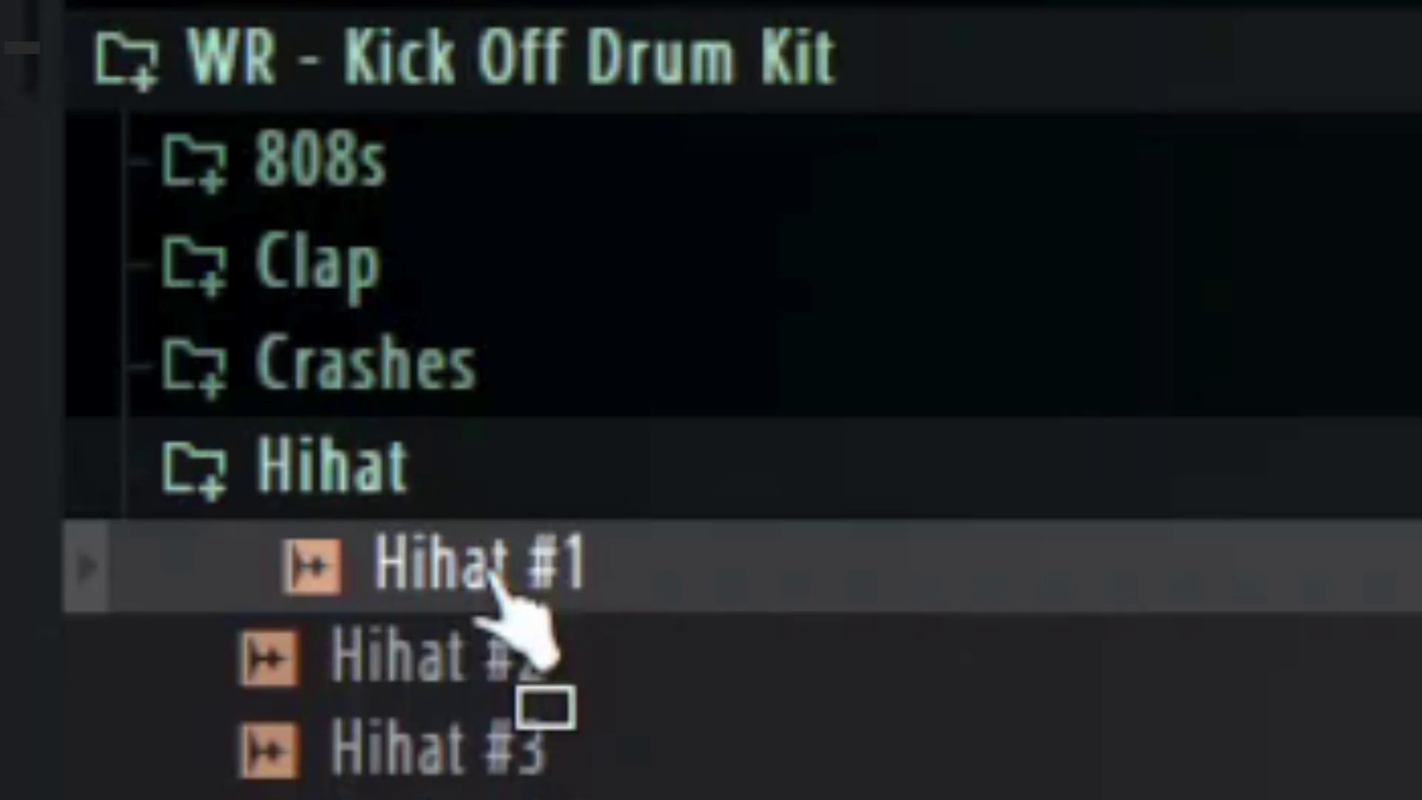
- Load Hihat #1 as a new channel and chop its D#5 note at the end of bar 6 into four short hits
drag(493, 578, 557, 254)
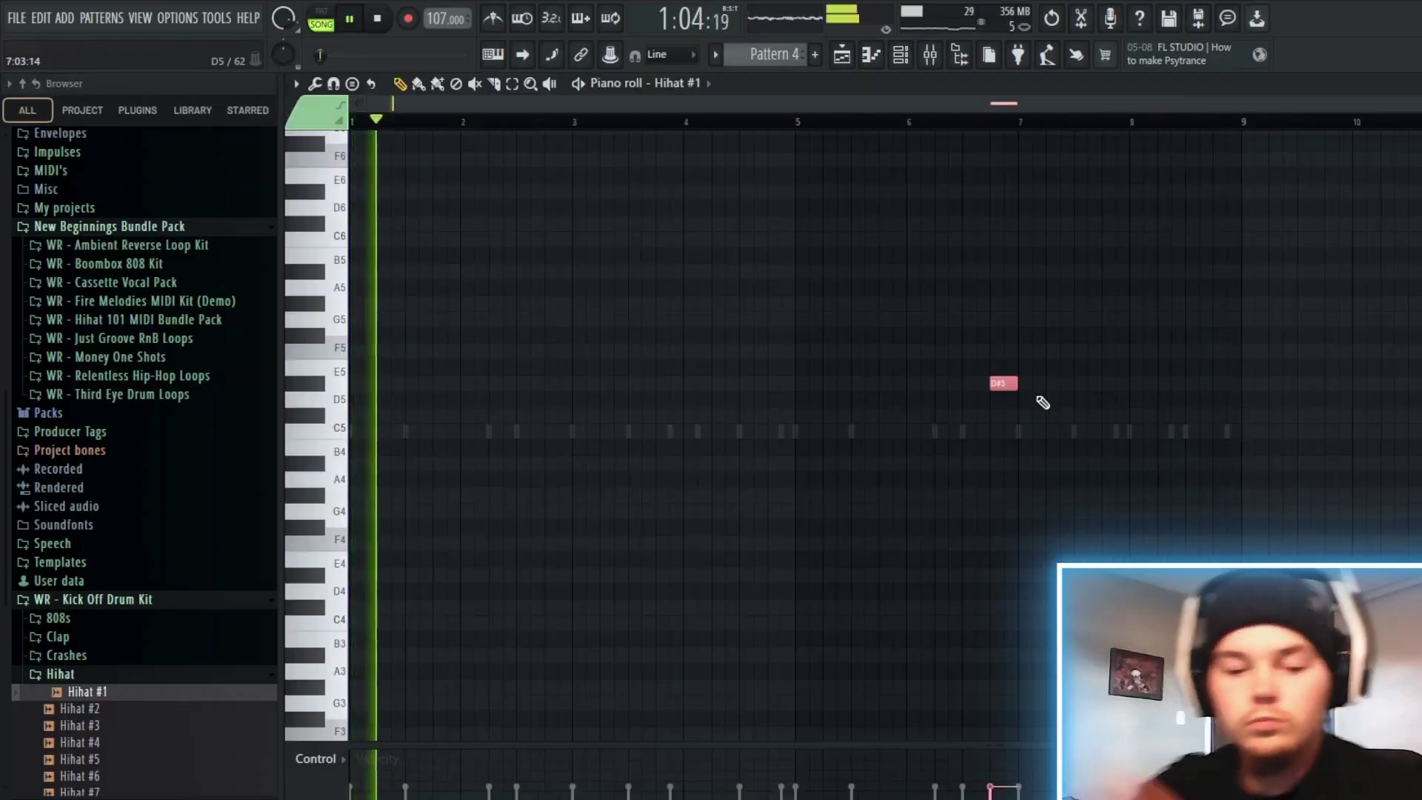
key(alt+u)
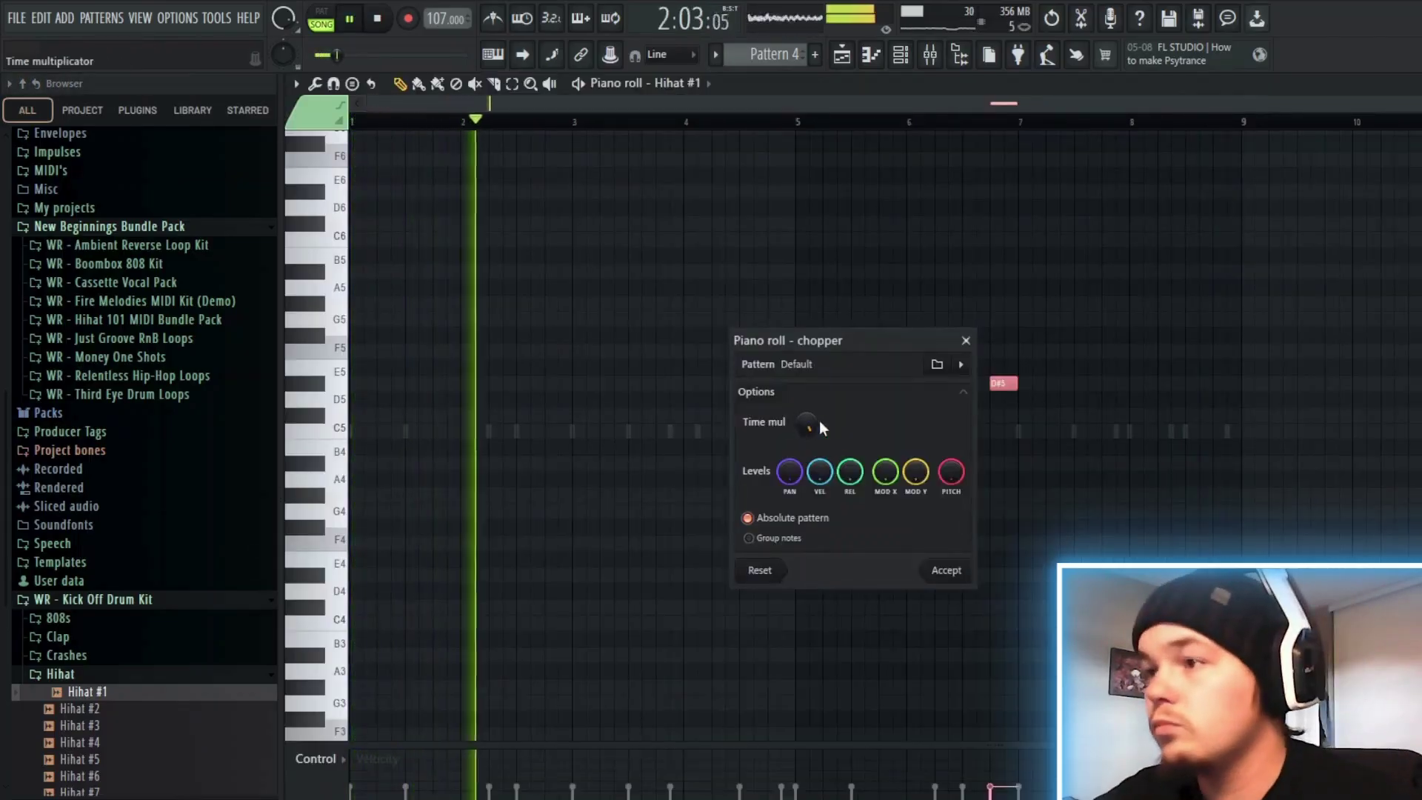
click(946, 571)
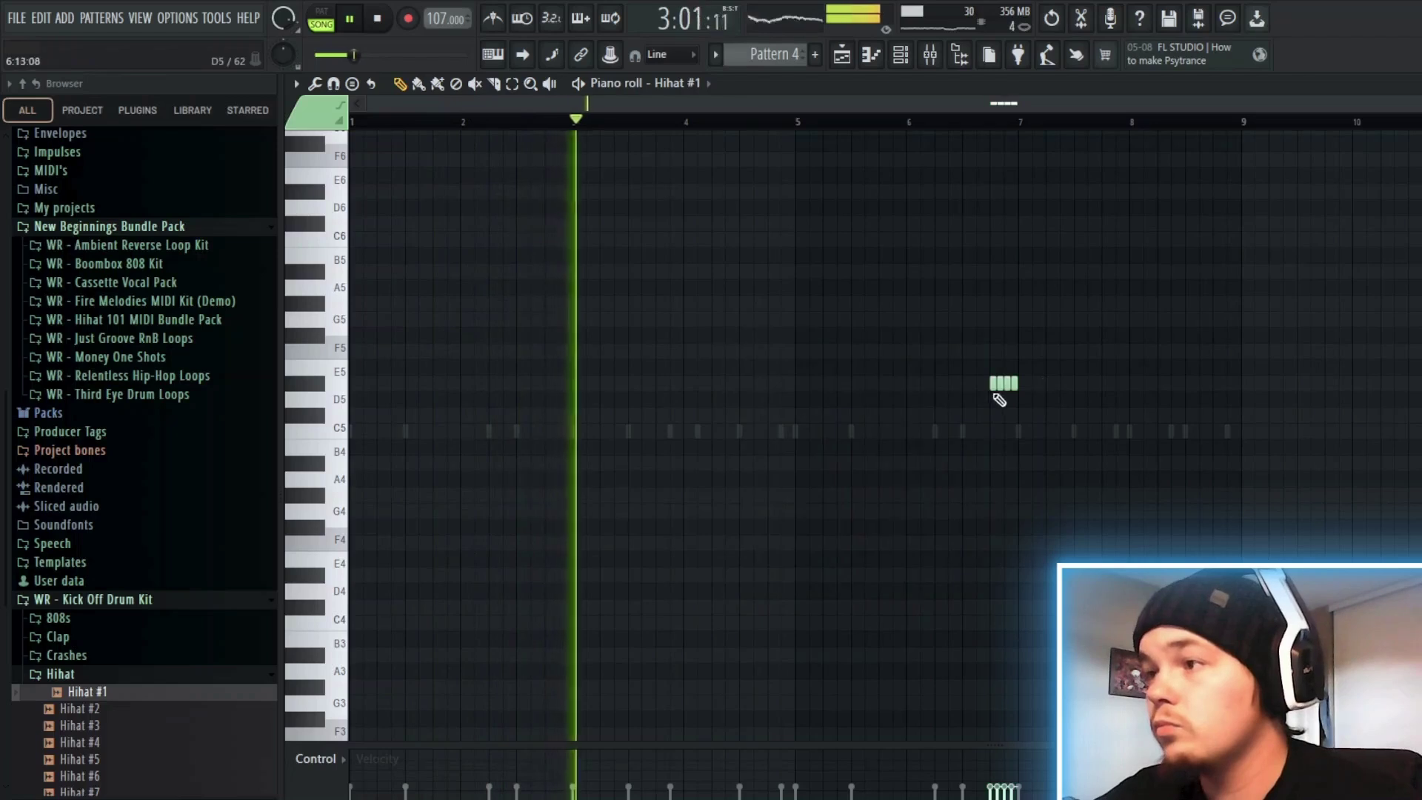
- Repitch the chopped hihat hits at the end of bar 6 to run C5, F5, D#5 and C#5
click(993, 430)
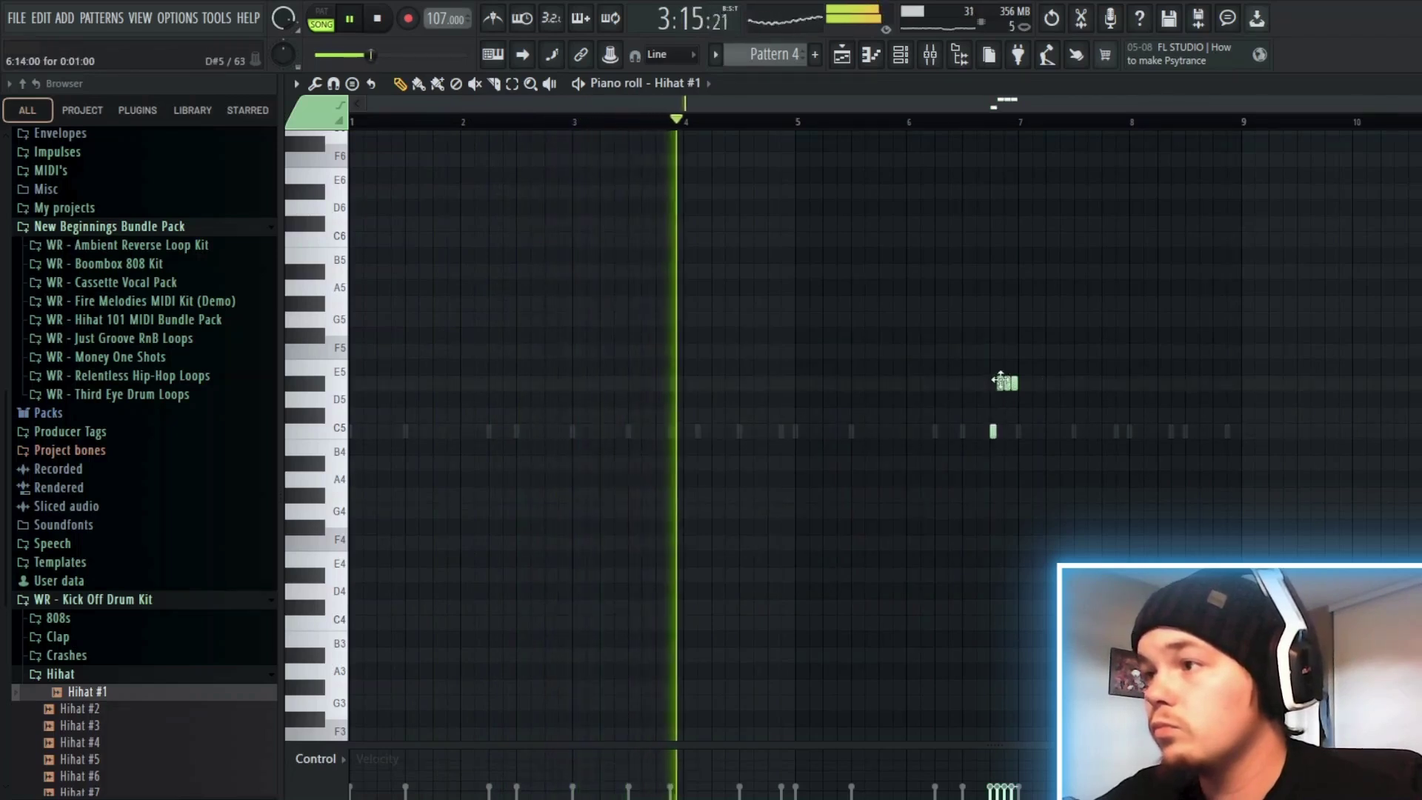
drag(999, 381, 1011, 416)
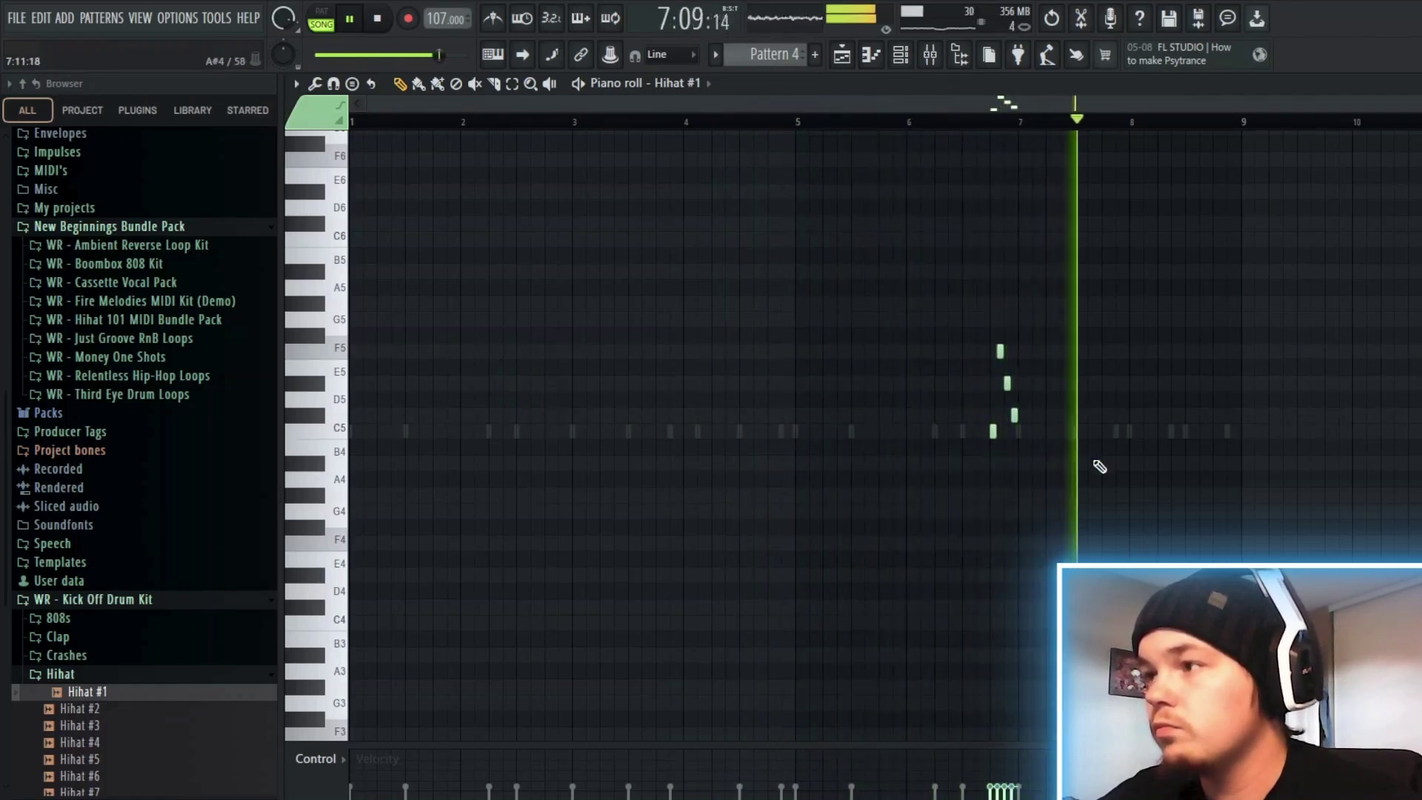
drag(1091, 463, 966, 343)
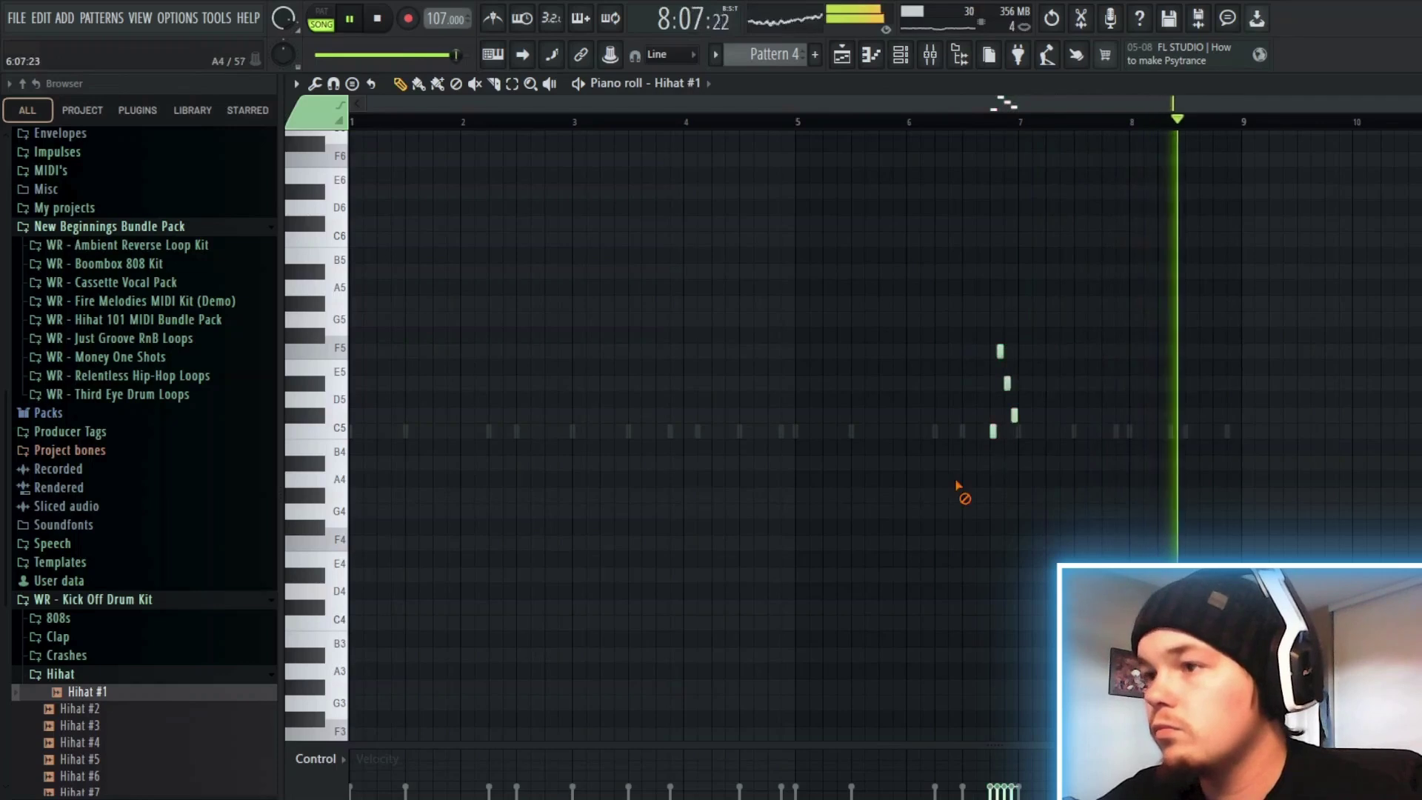
- Chop the F4 hihat note in bar 5 into rapid short hits with an adjusted chopper time multiplier
drag(1166, 295, 1113, 259)
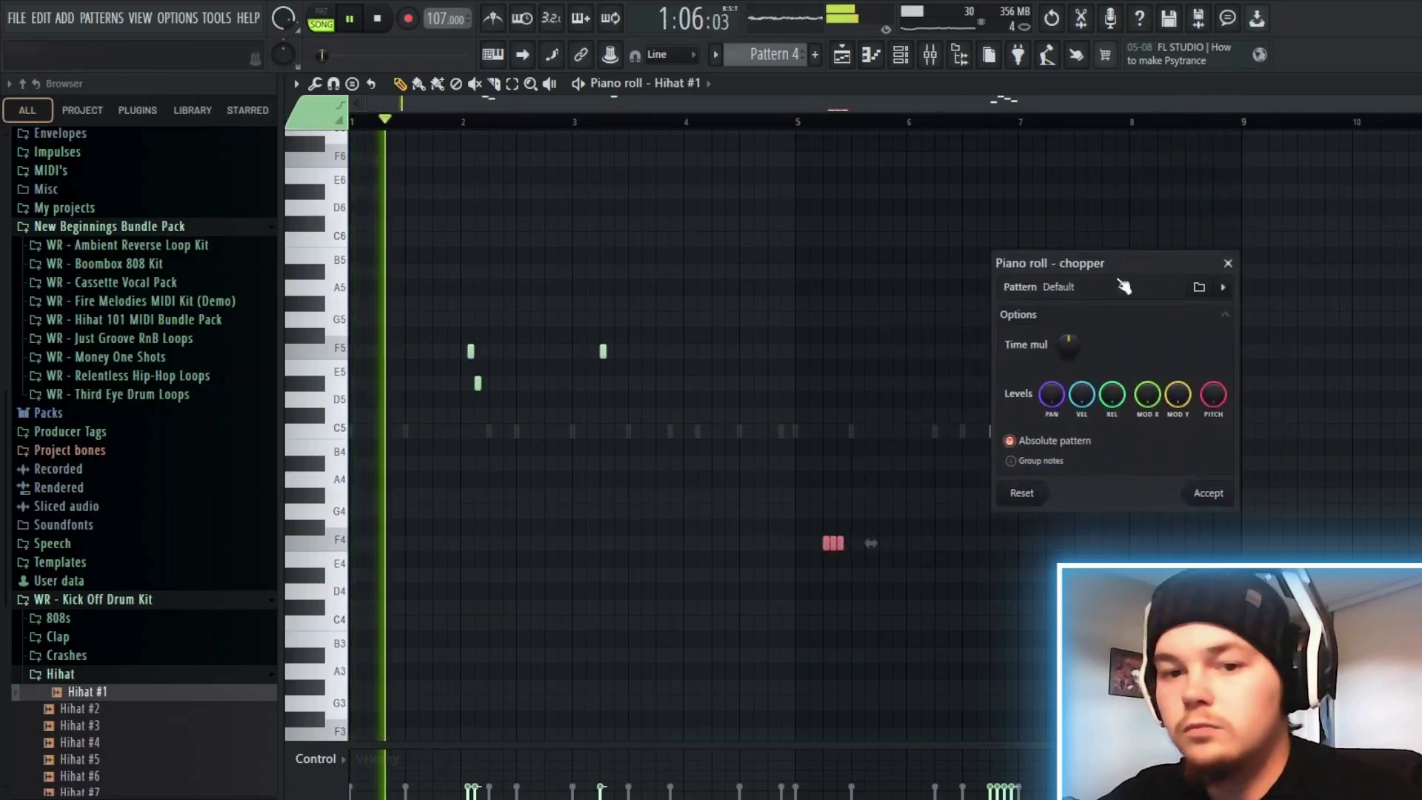
drag(1072, 347, 1074, 370)
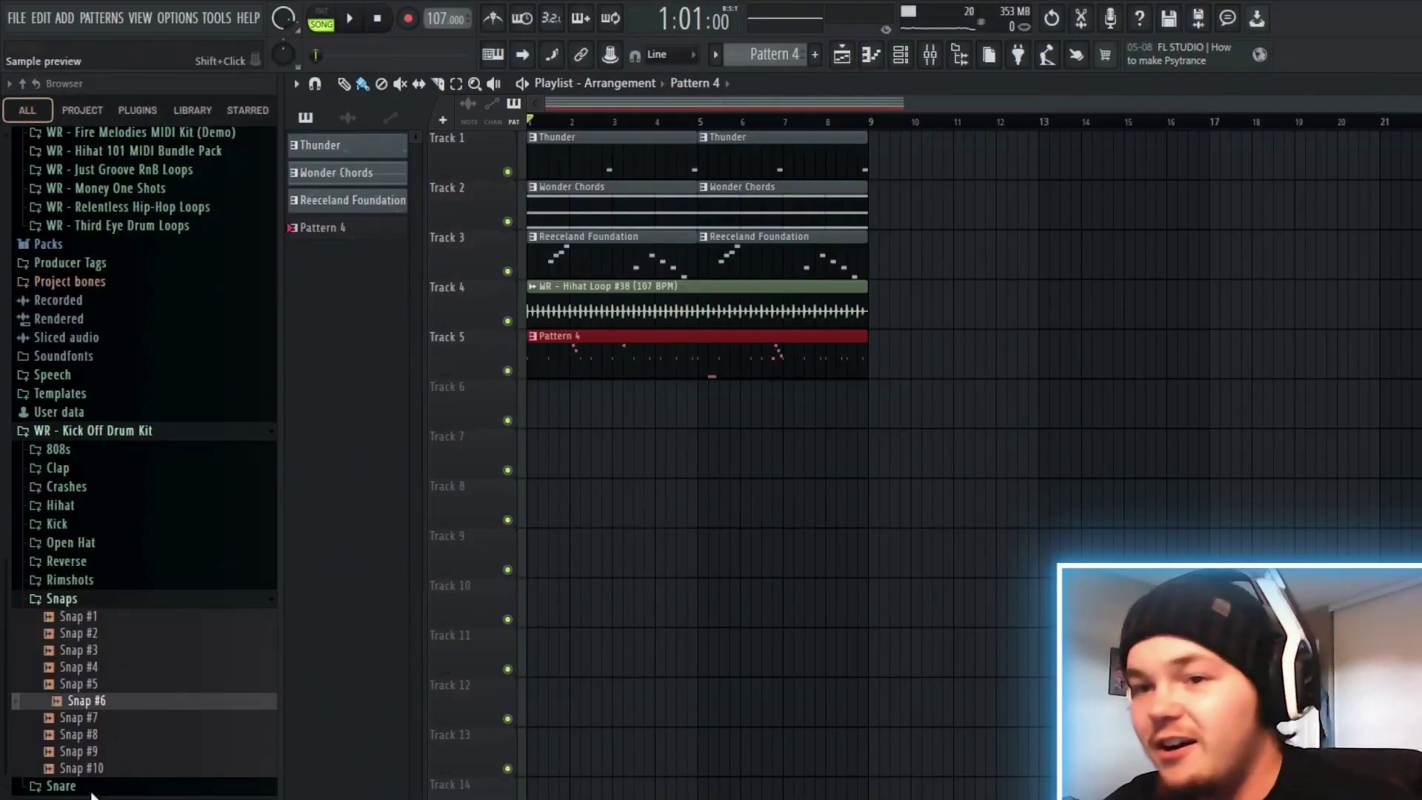
- Audition the Snap samples from #10 down to #4 and return to Snap #5
click(98, 768)
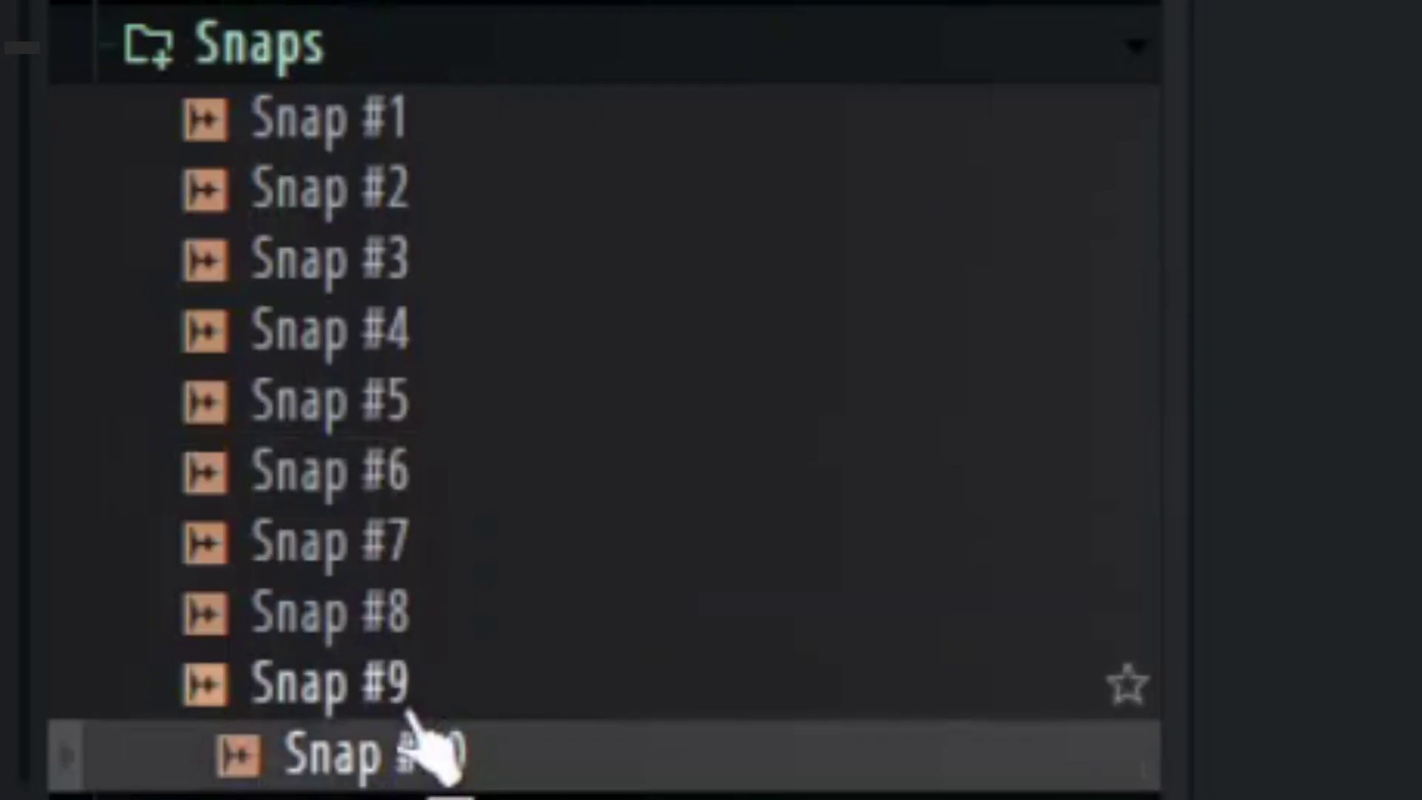
click(99, 751)
click(99, 734)
click(99, 718)
click(441, 448)
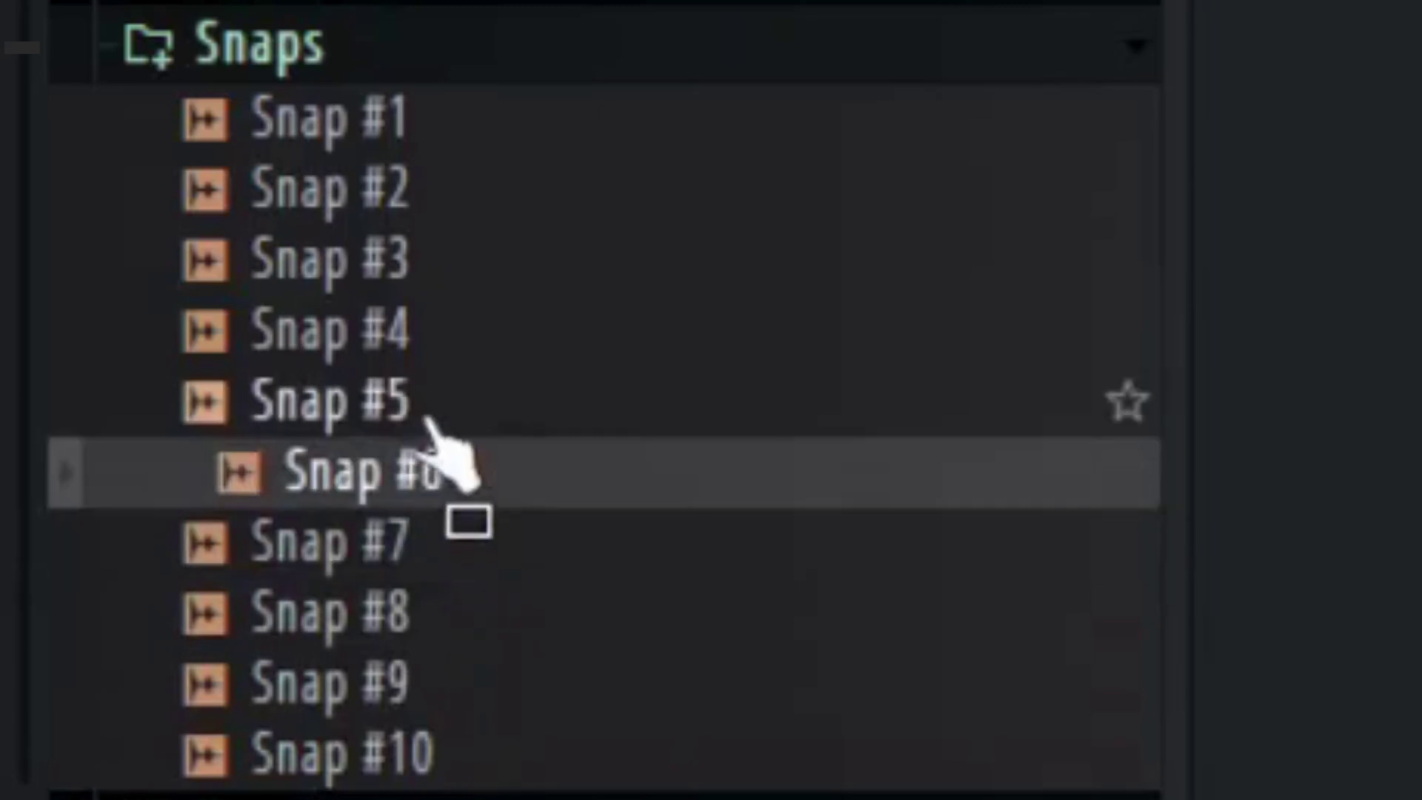
click(445, 400)
click(448, 356)
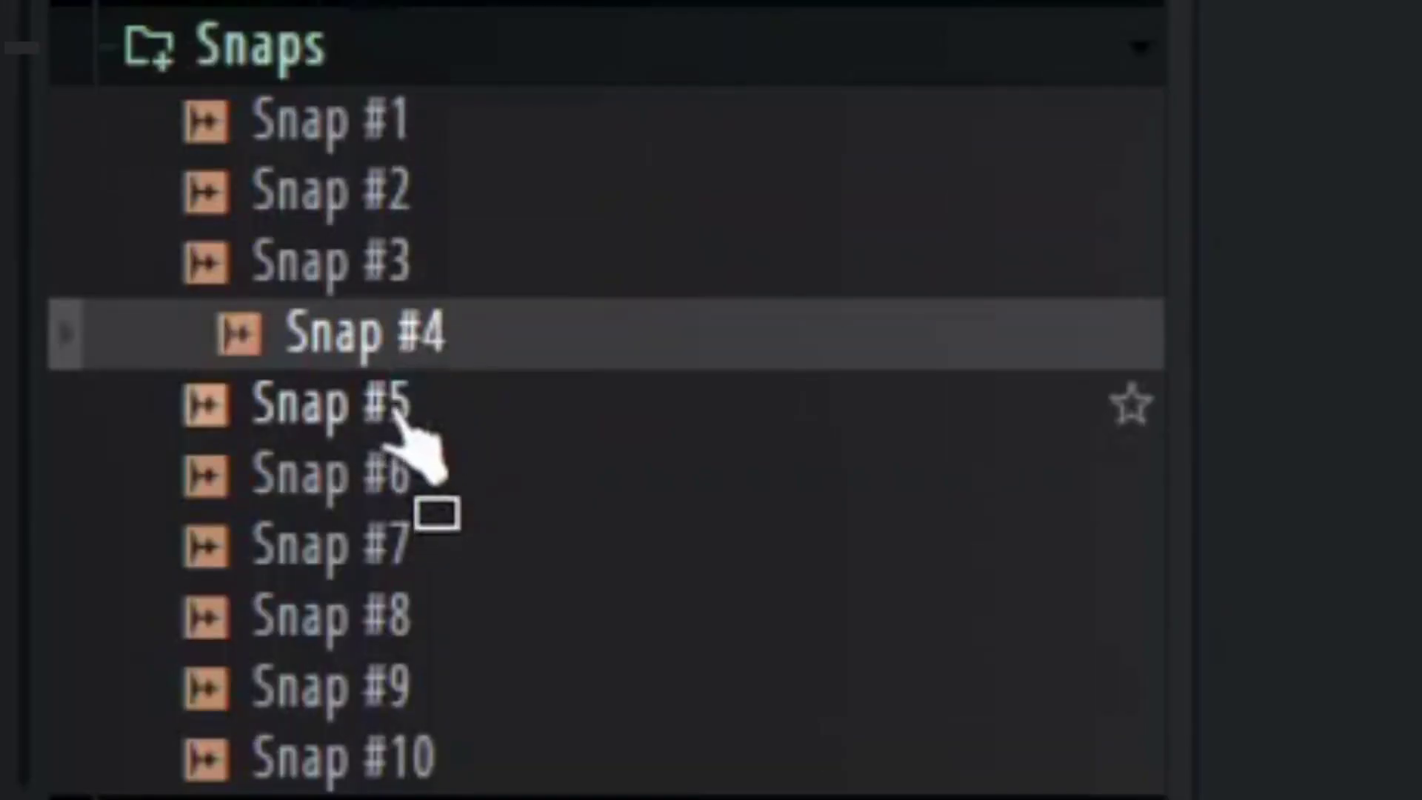
click(400, 411)
- Use Snap #5 as a channel in Pattern 4 with C5 hits late in bar 2 and early in bar 7, removing the bar 3 hit
key(F6)
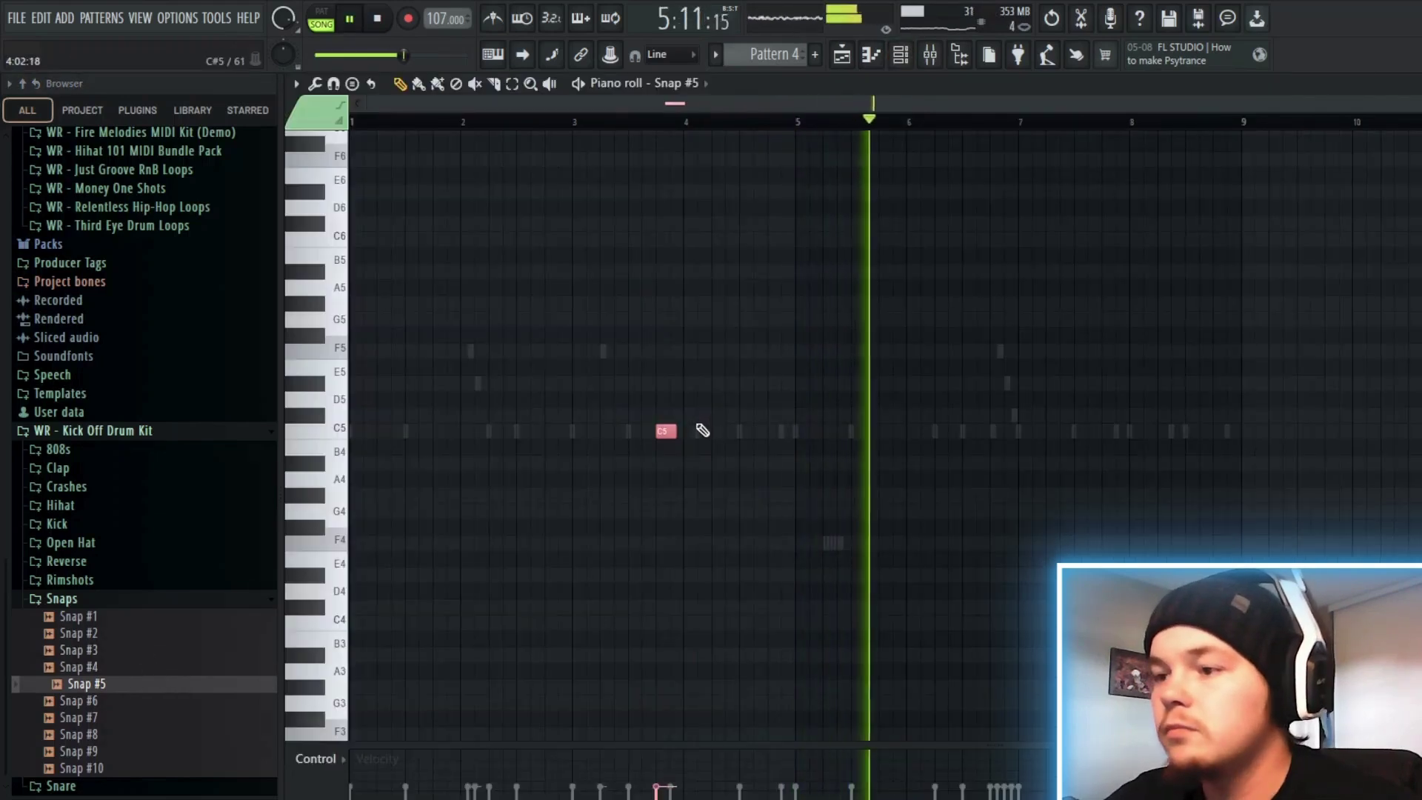
right_click(666, 430)
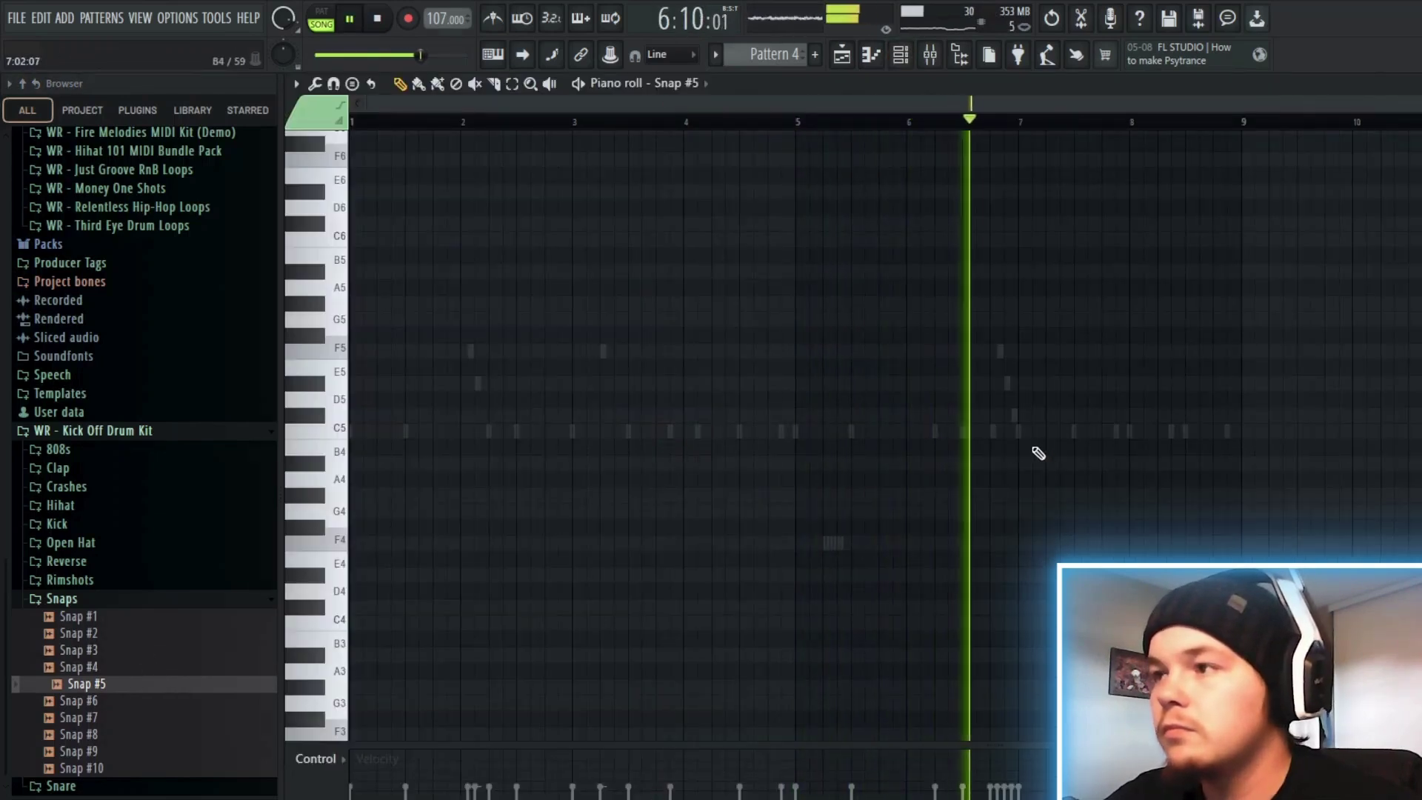
click(1051, 432)
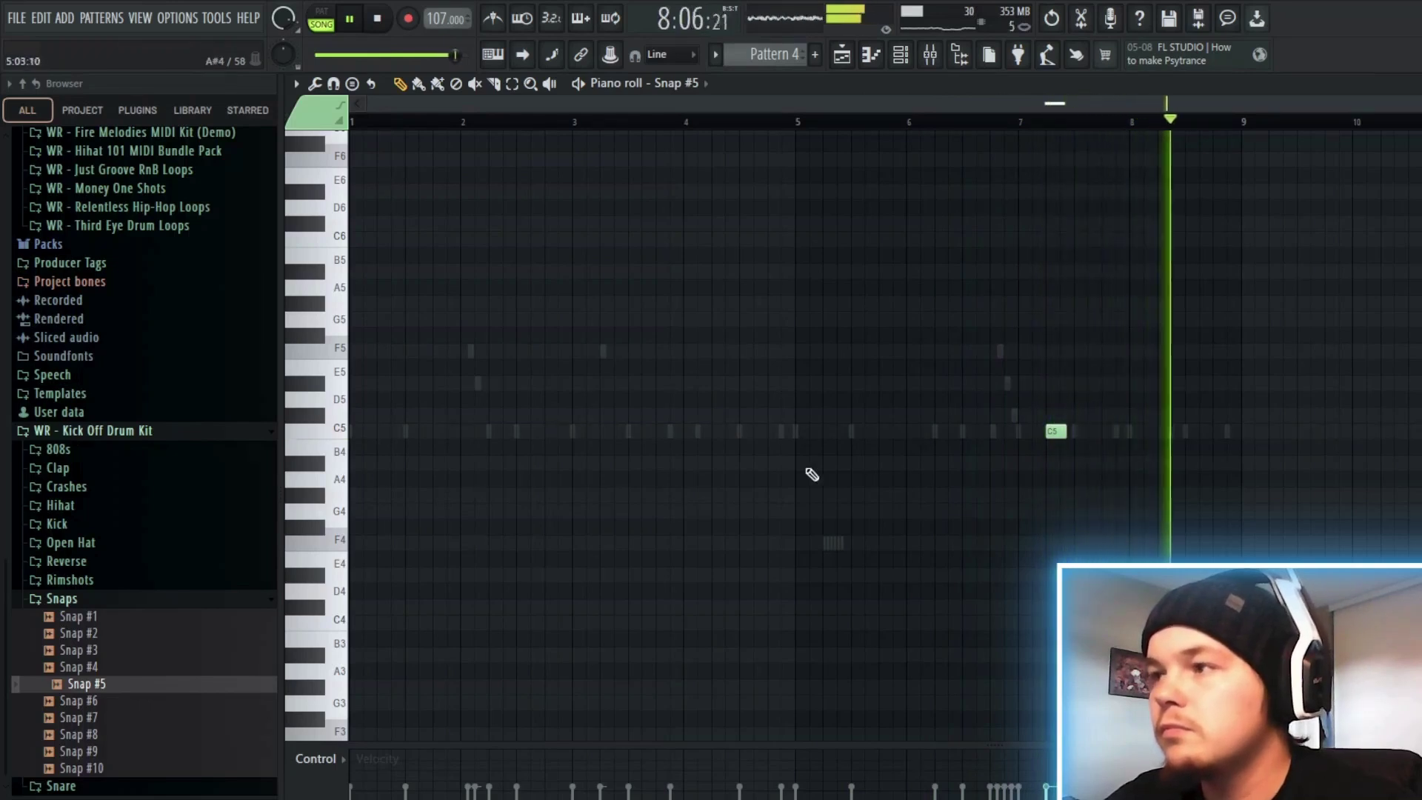
click(550, 431)
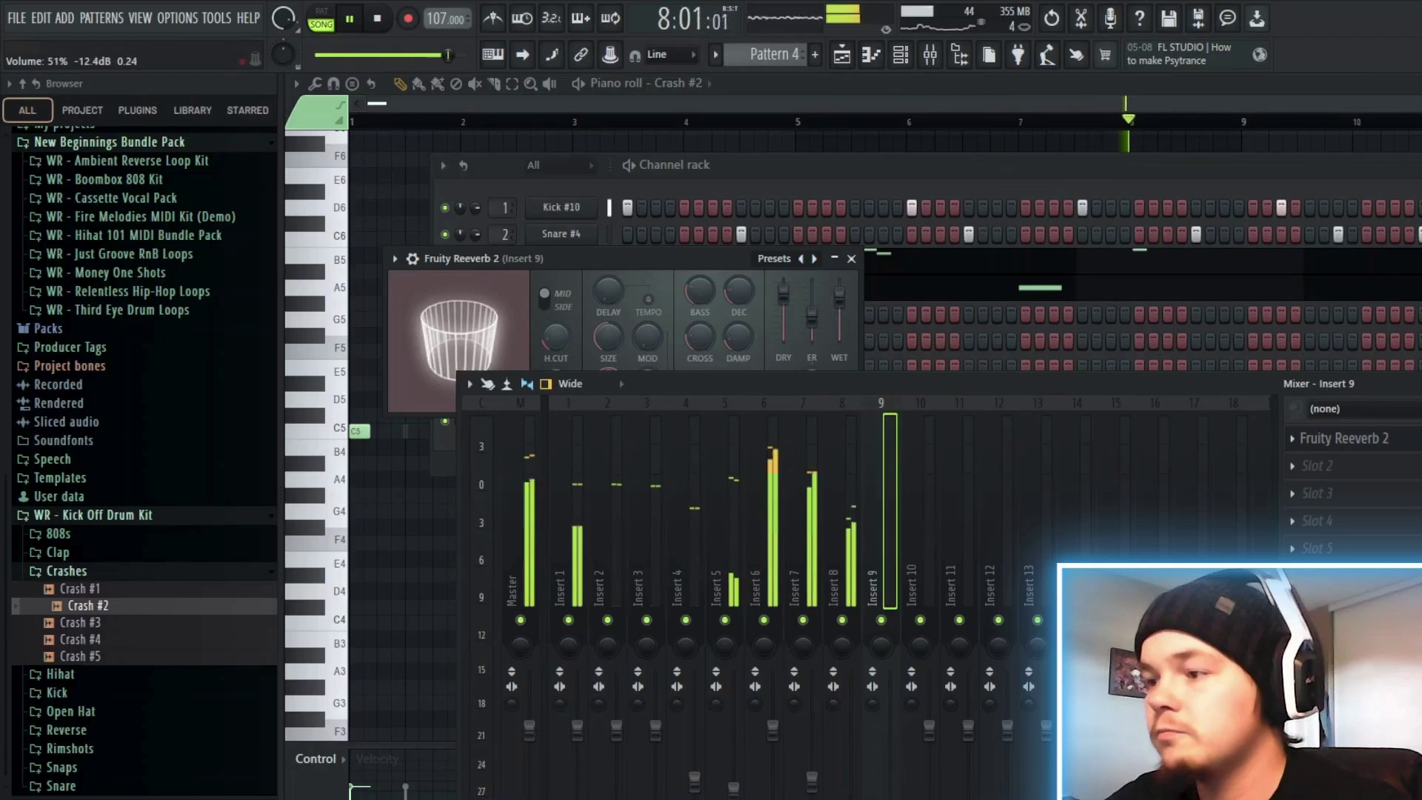
- Set the Fruity Reeverb 2 dry level on Insert 9 to 63% for the crash and replay the beat
key(F9)
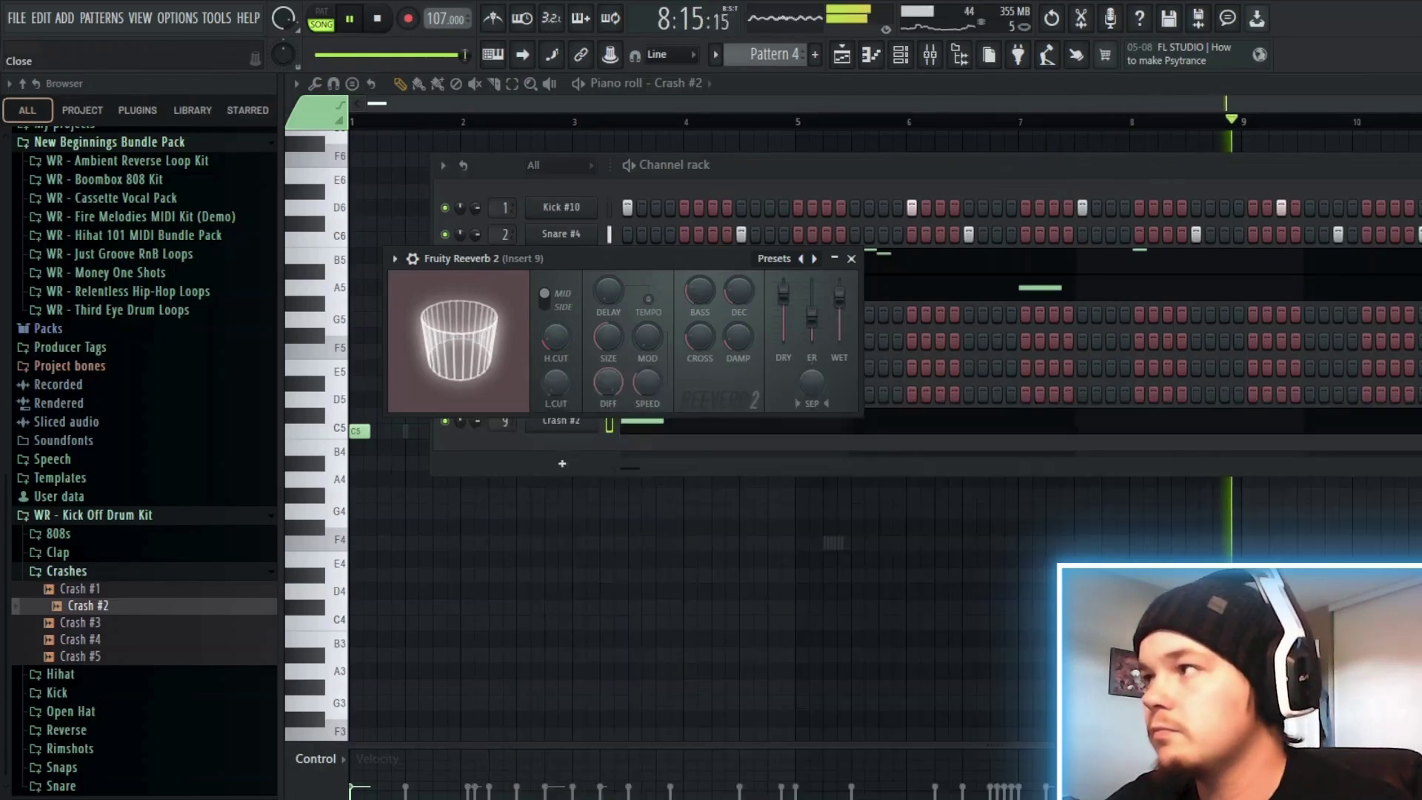
key(F6)
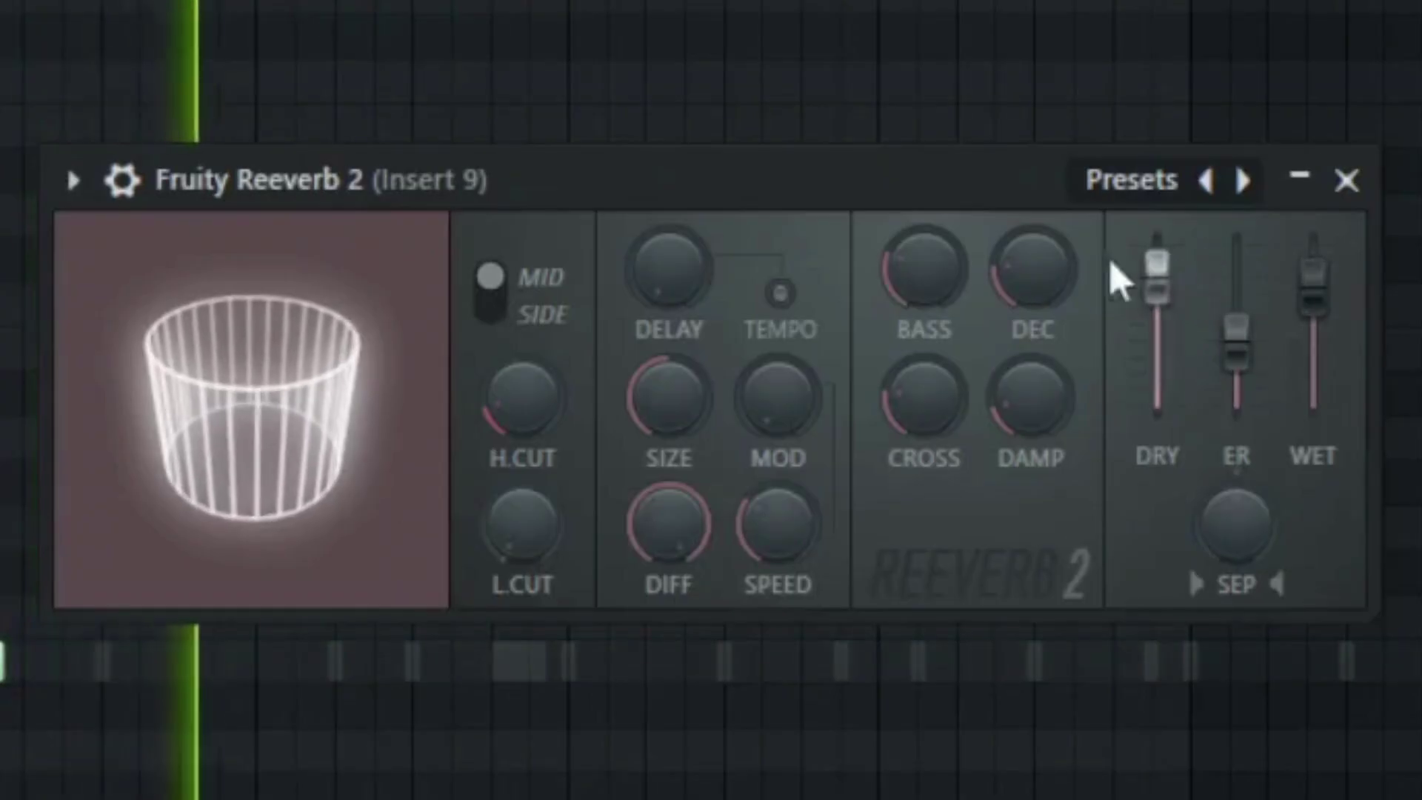
drag(1157, 270, 1157, 263)
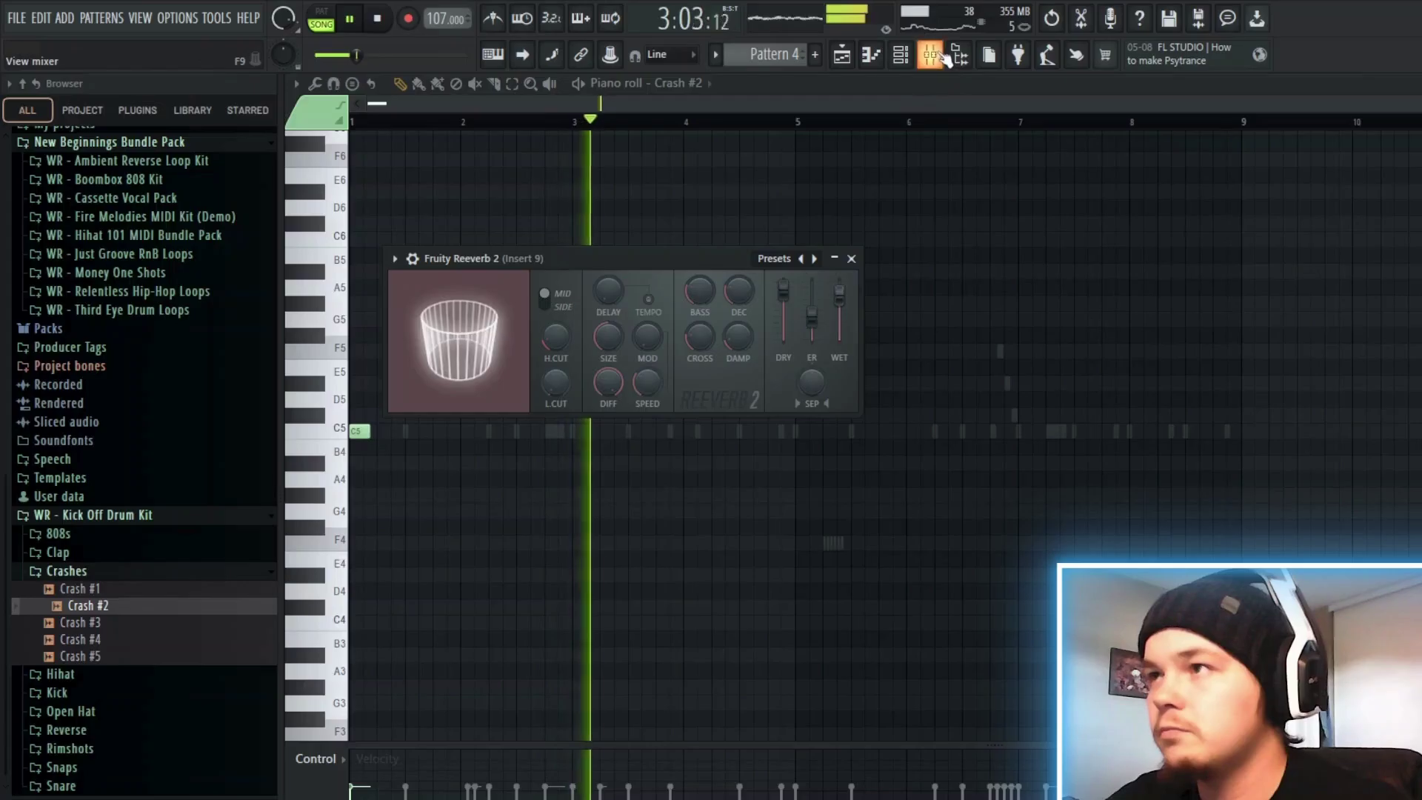
key(F9)
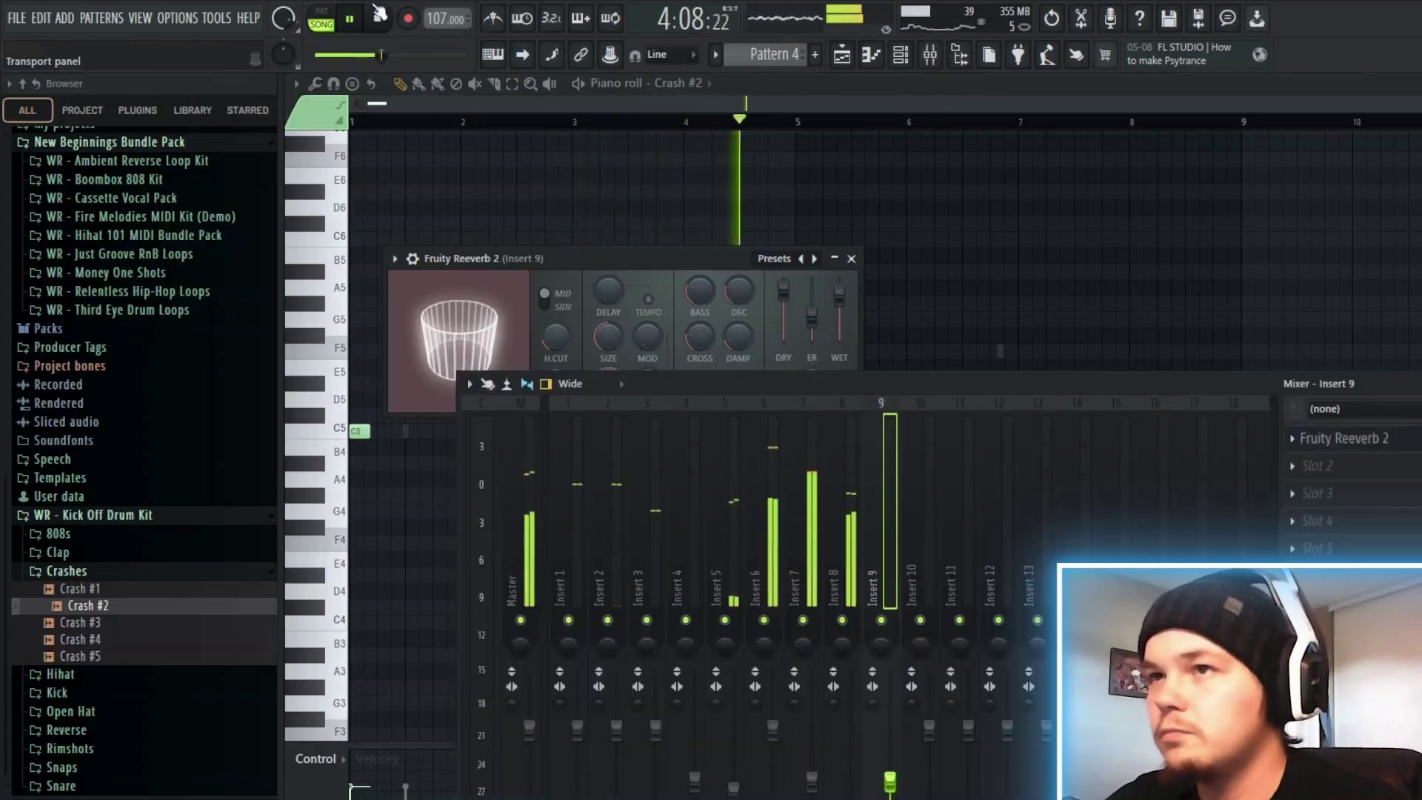
click(351, 20)
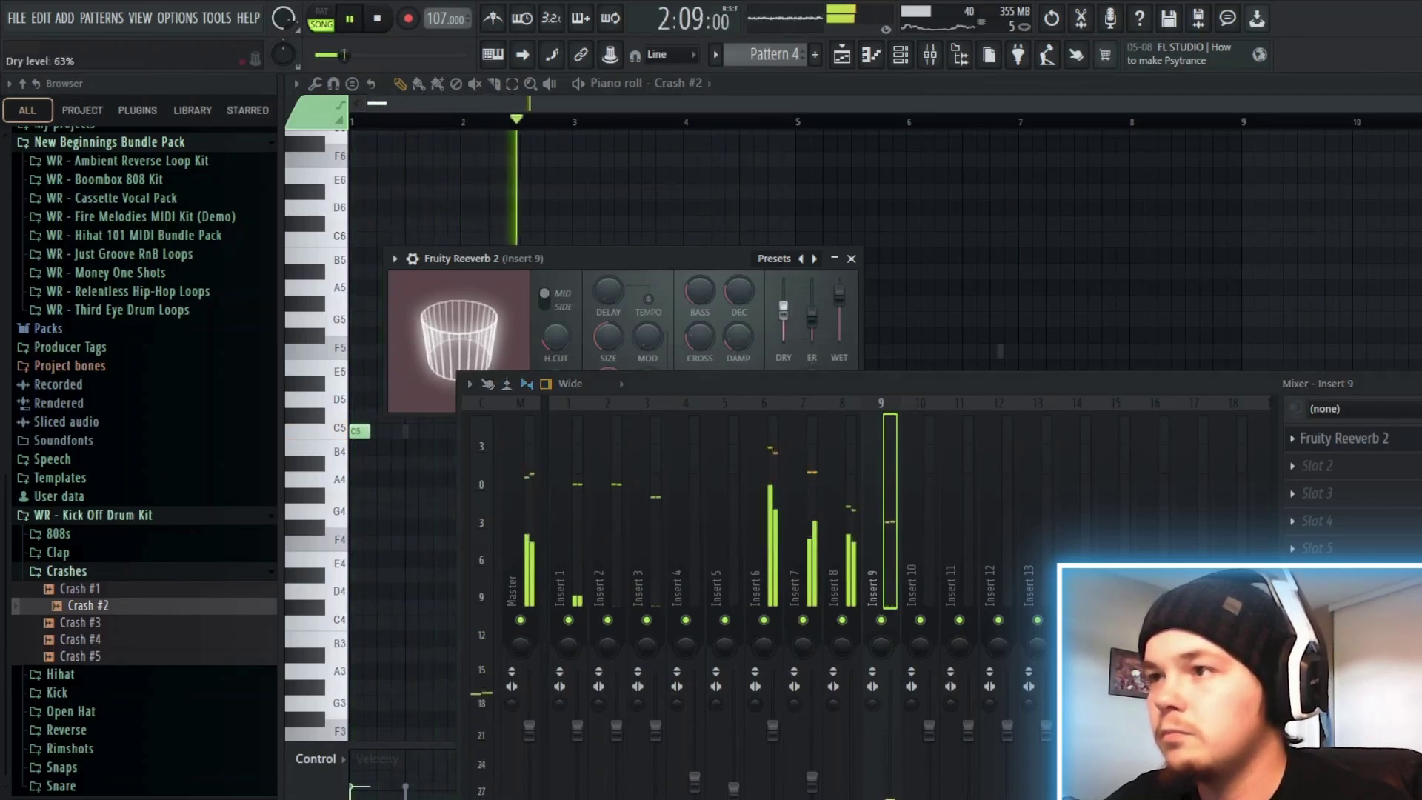
click(351, 20)
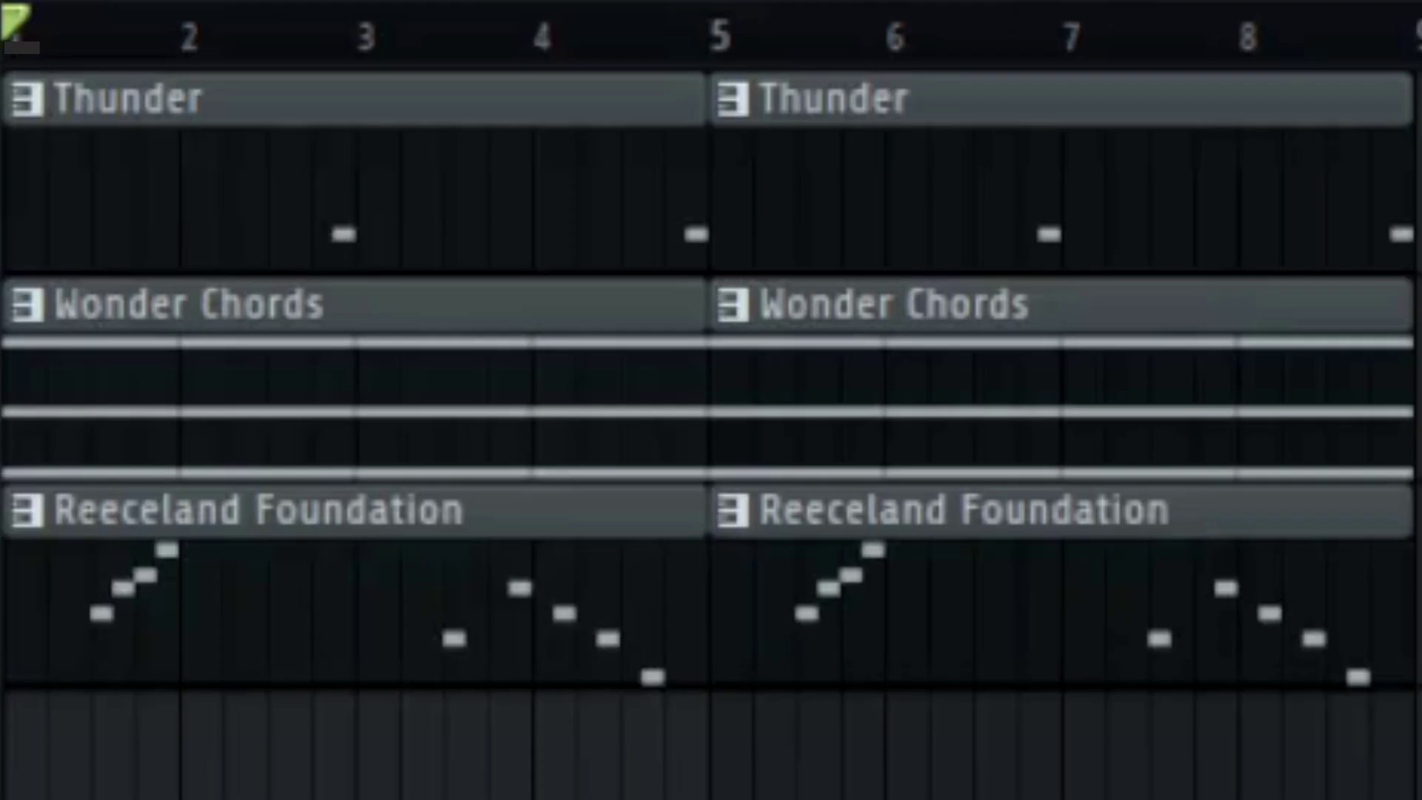
- Play back the melody tracks and the hihat loop with Pattern 4 muted
key(space)
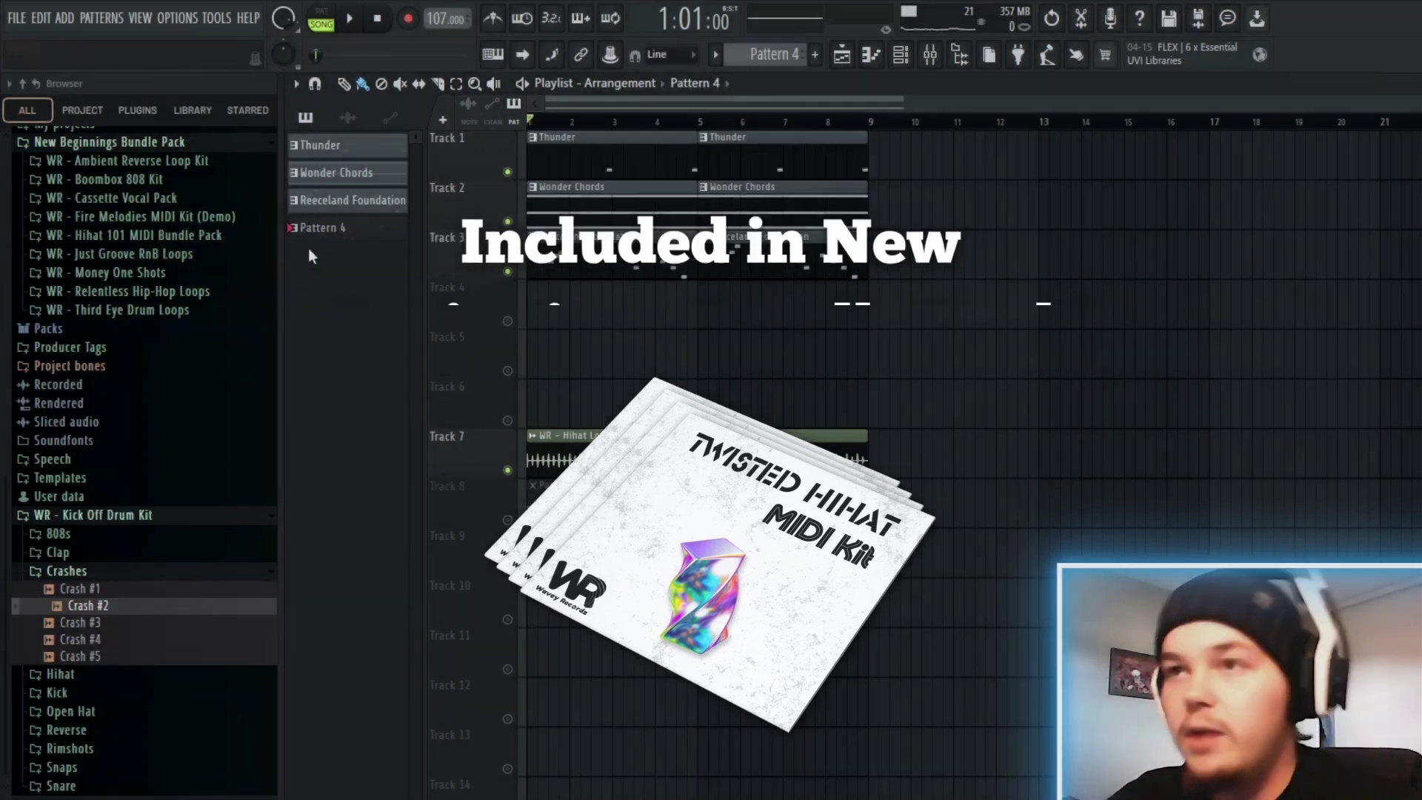
click(350, 19)
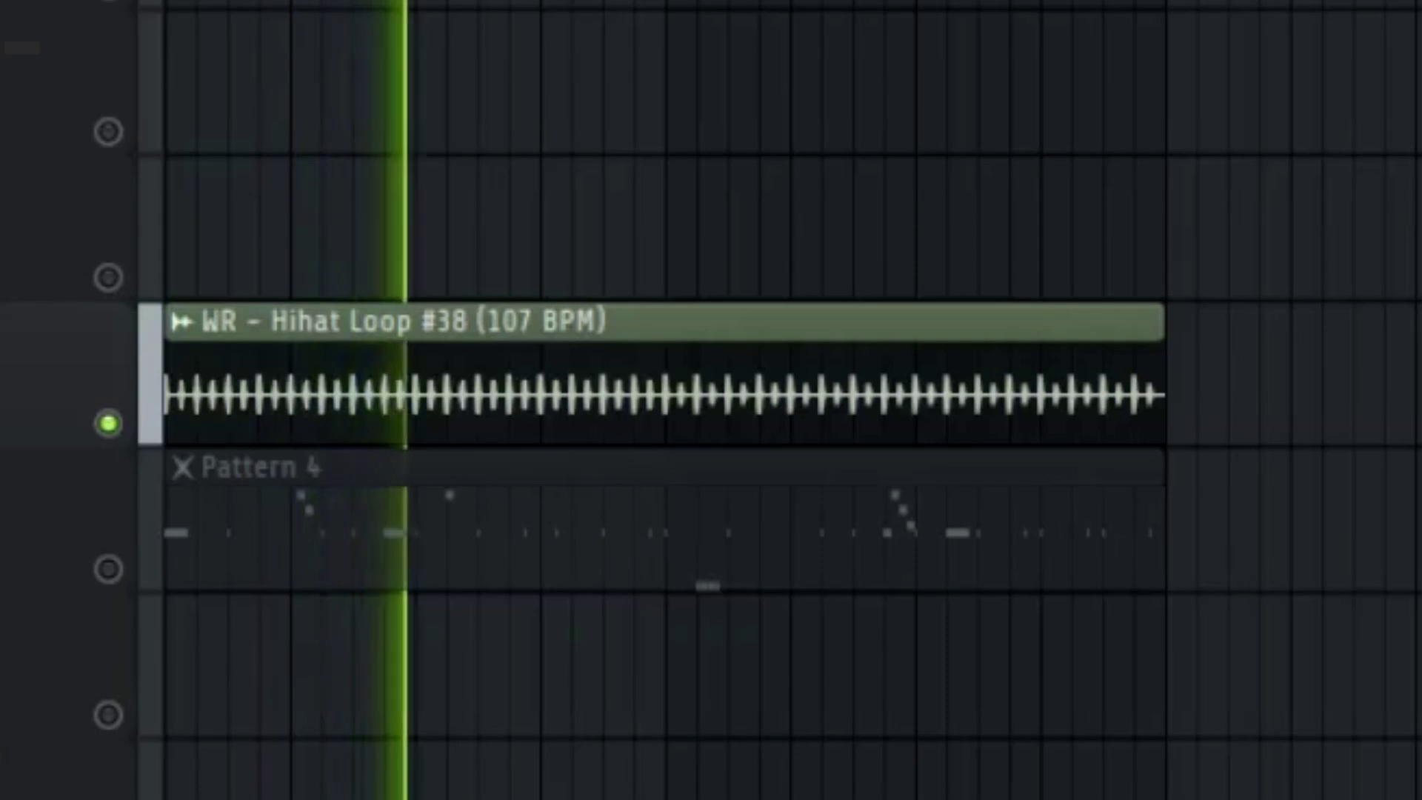
click(379, 20)
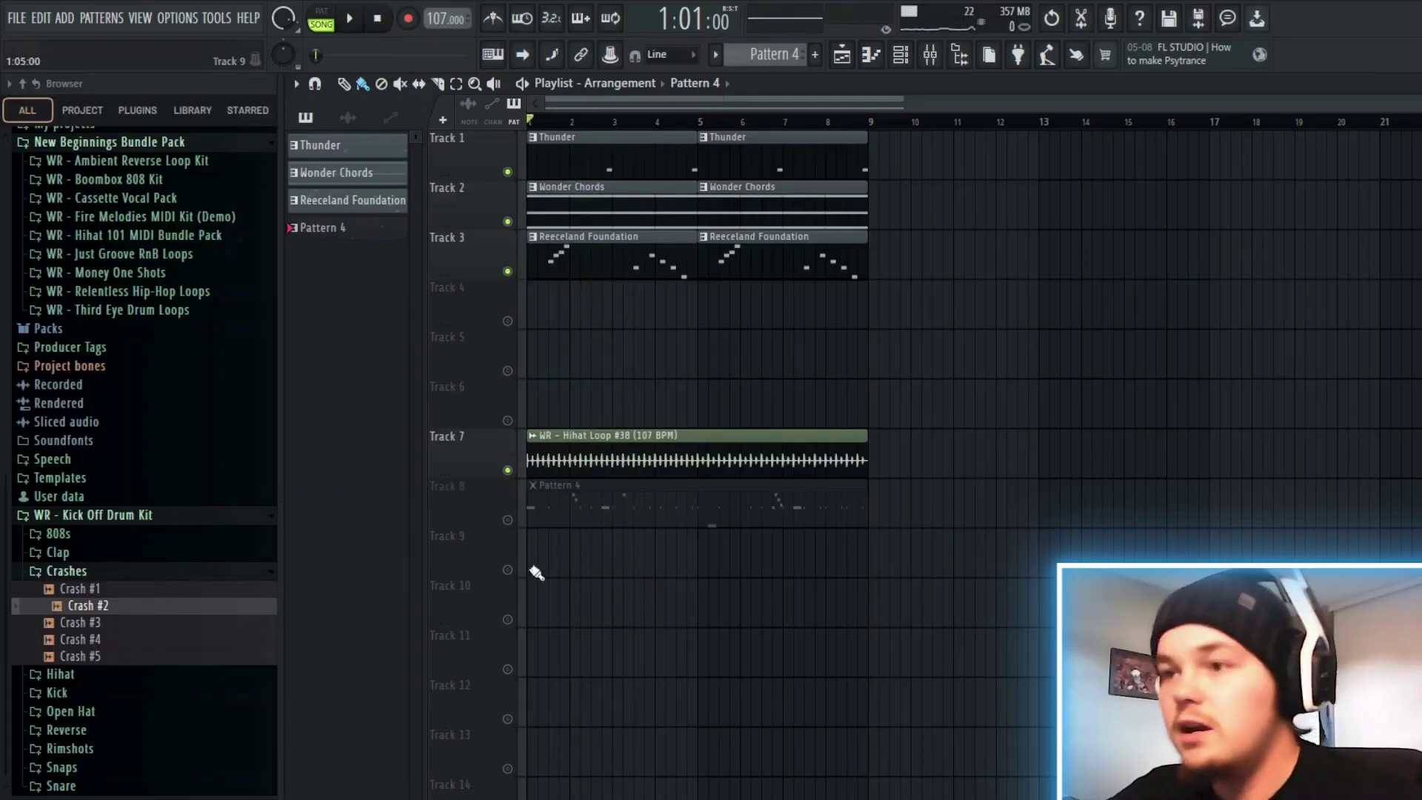
- Unmute Track 8 and play the beat with the Pattern 4 drums included
click(508, 520)
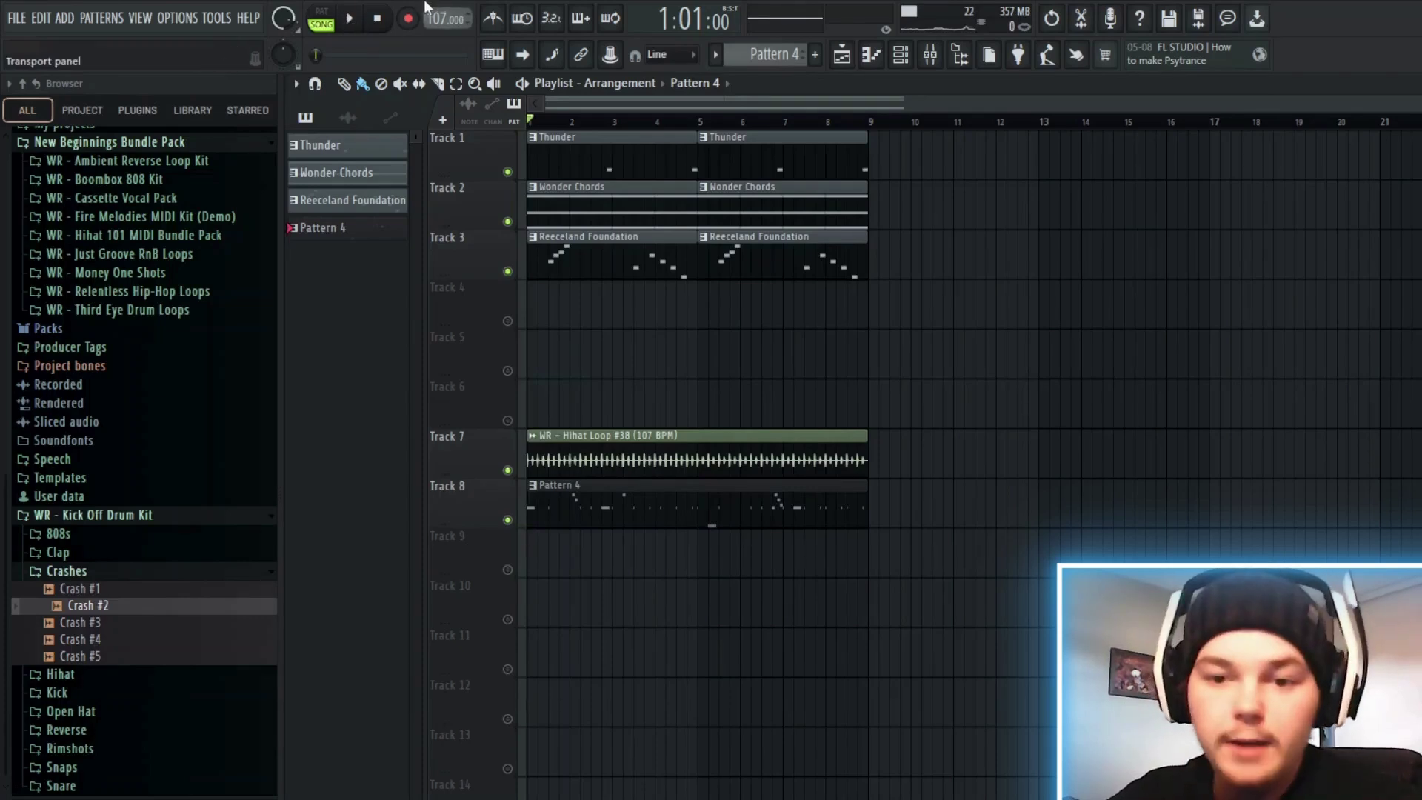
key(space)
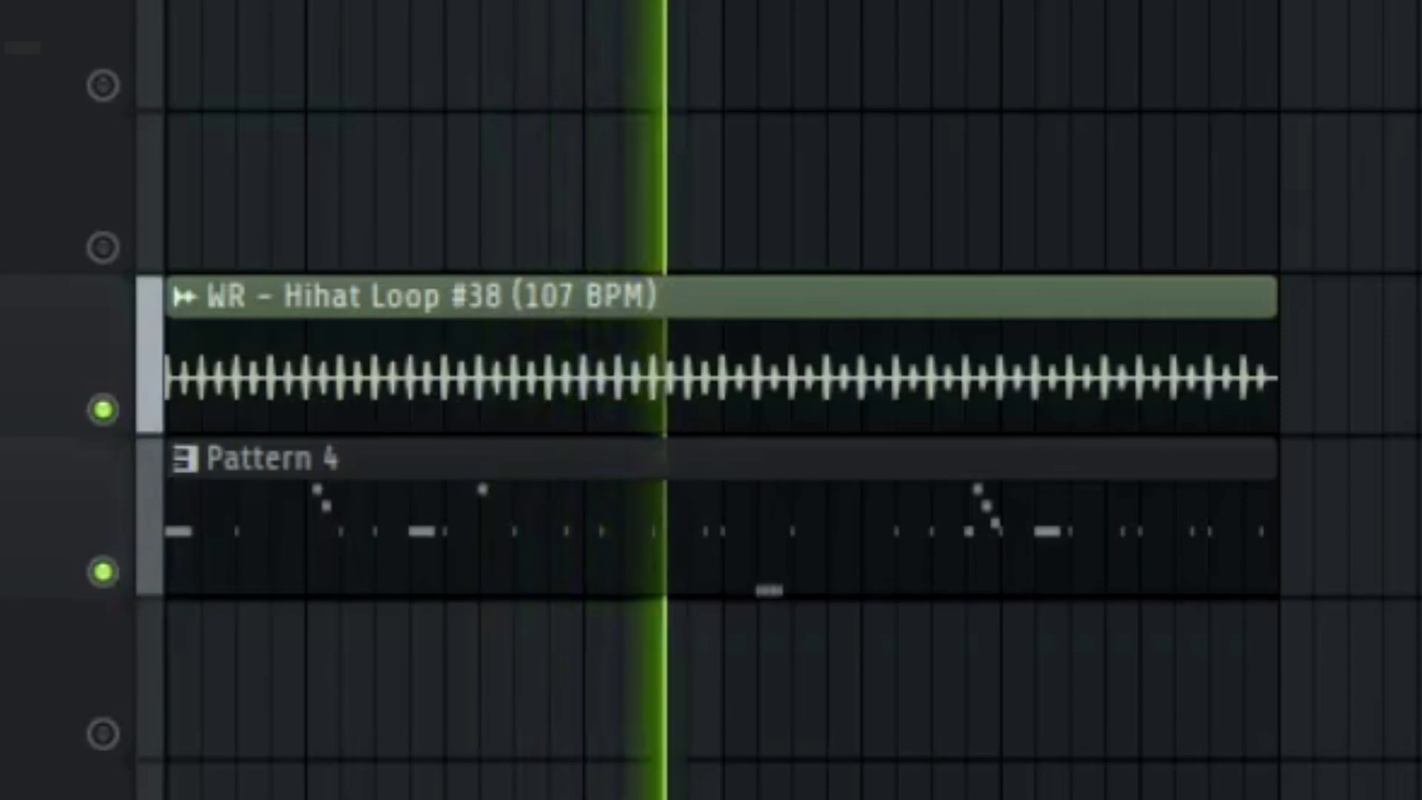
key(space)
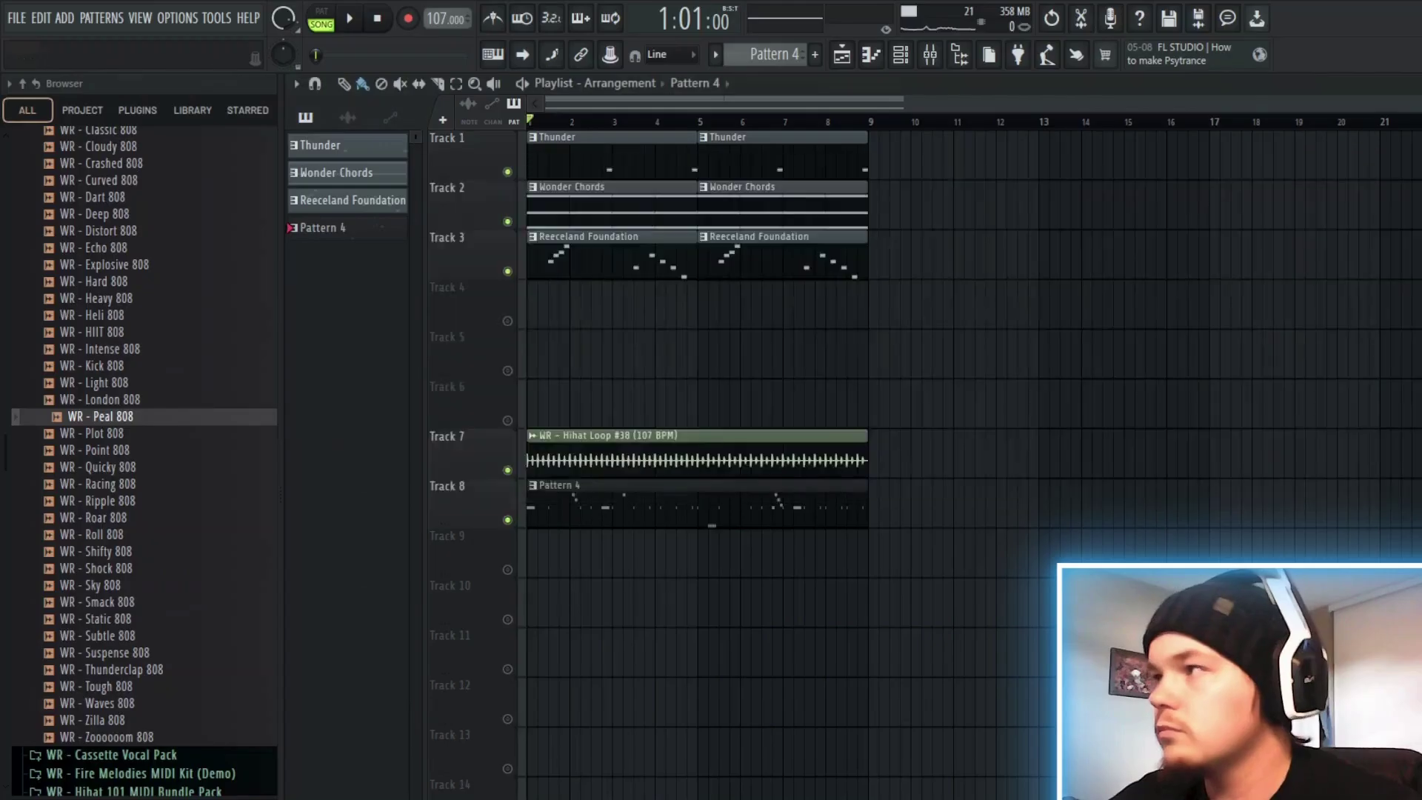
- Open the WR - Peal 808 channel in Pattern 4's piano roll and lower its volume on mixer Insert 10
click(880, 62)
click(704, 86)
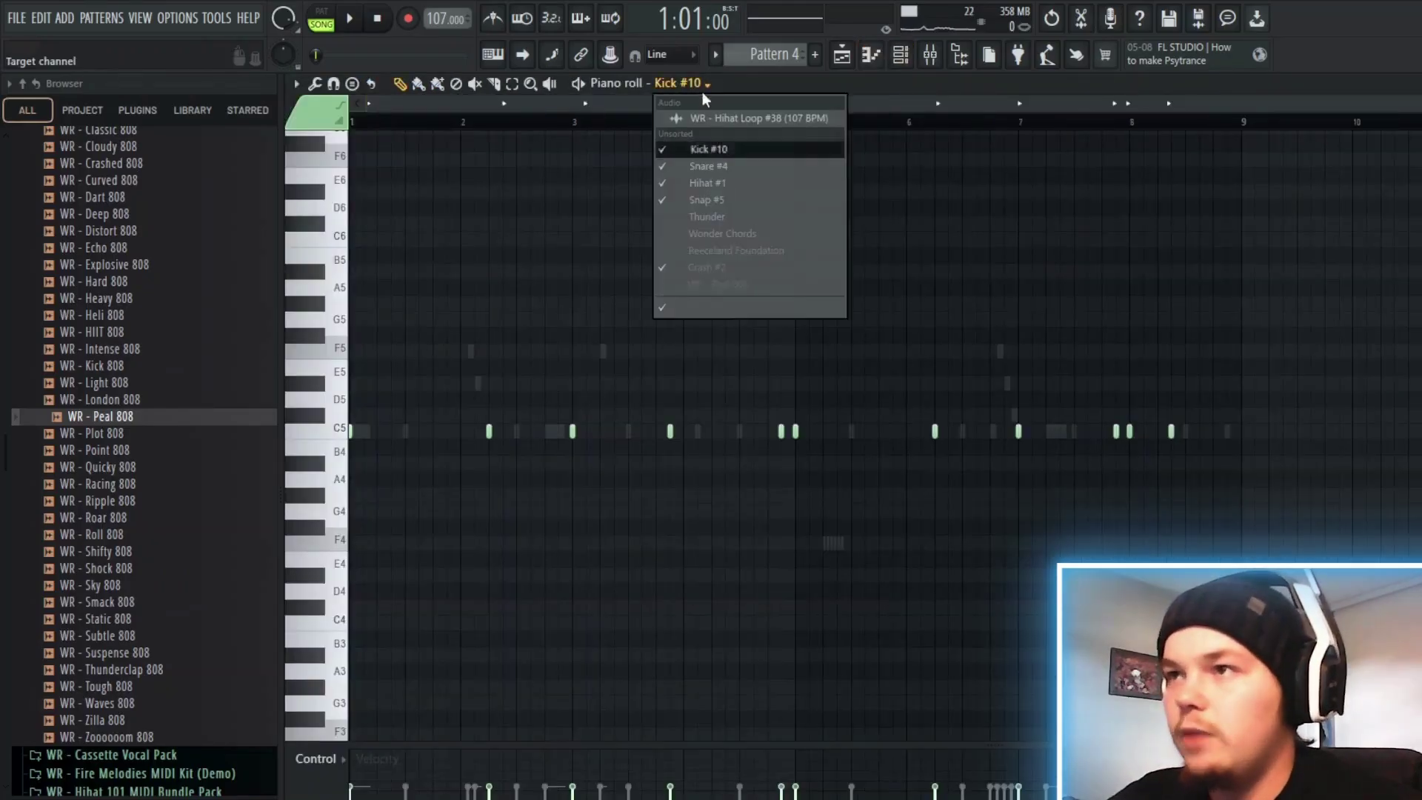
click(721, 287)
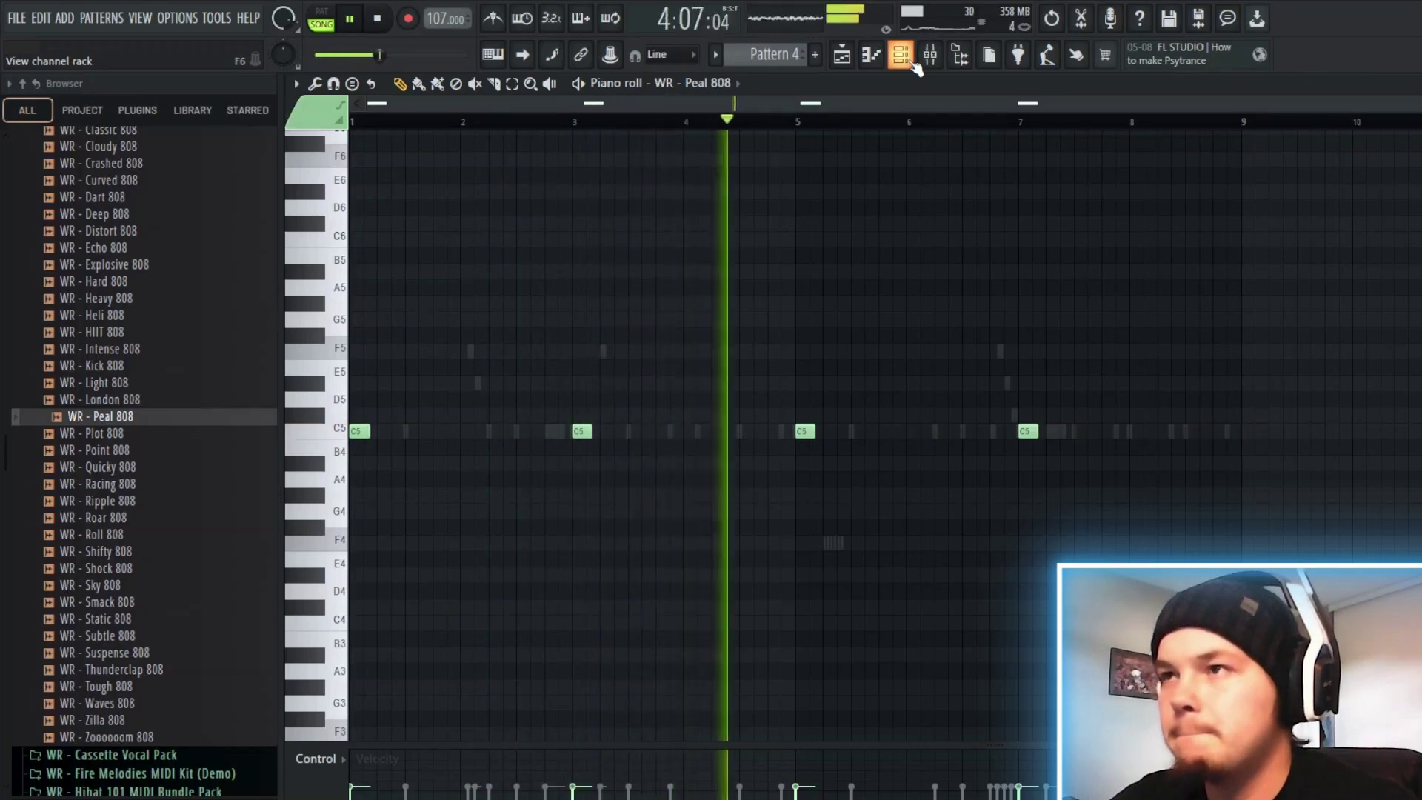
click(930, 54)
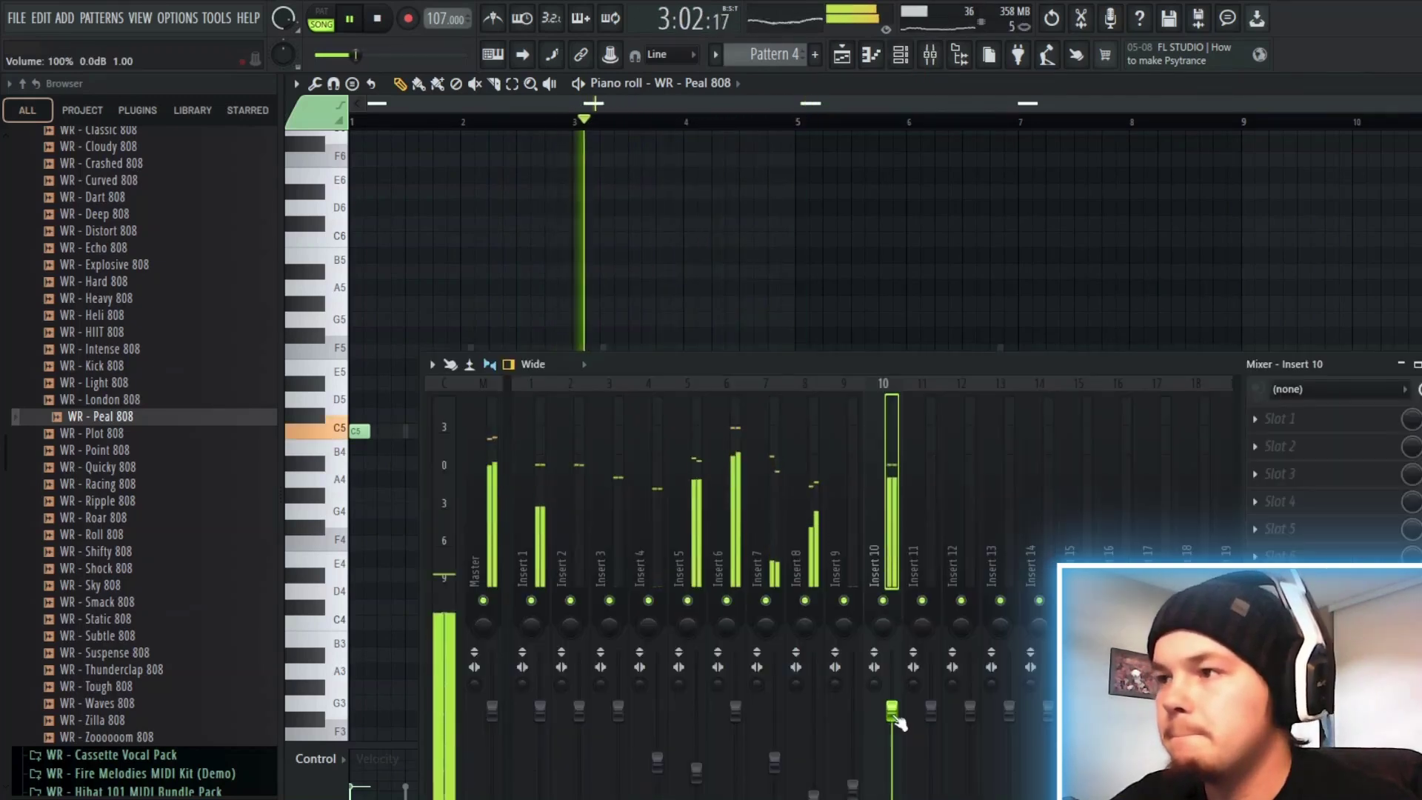
drag(892, 716, 892, 779)
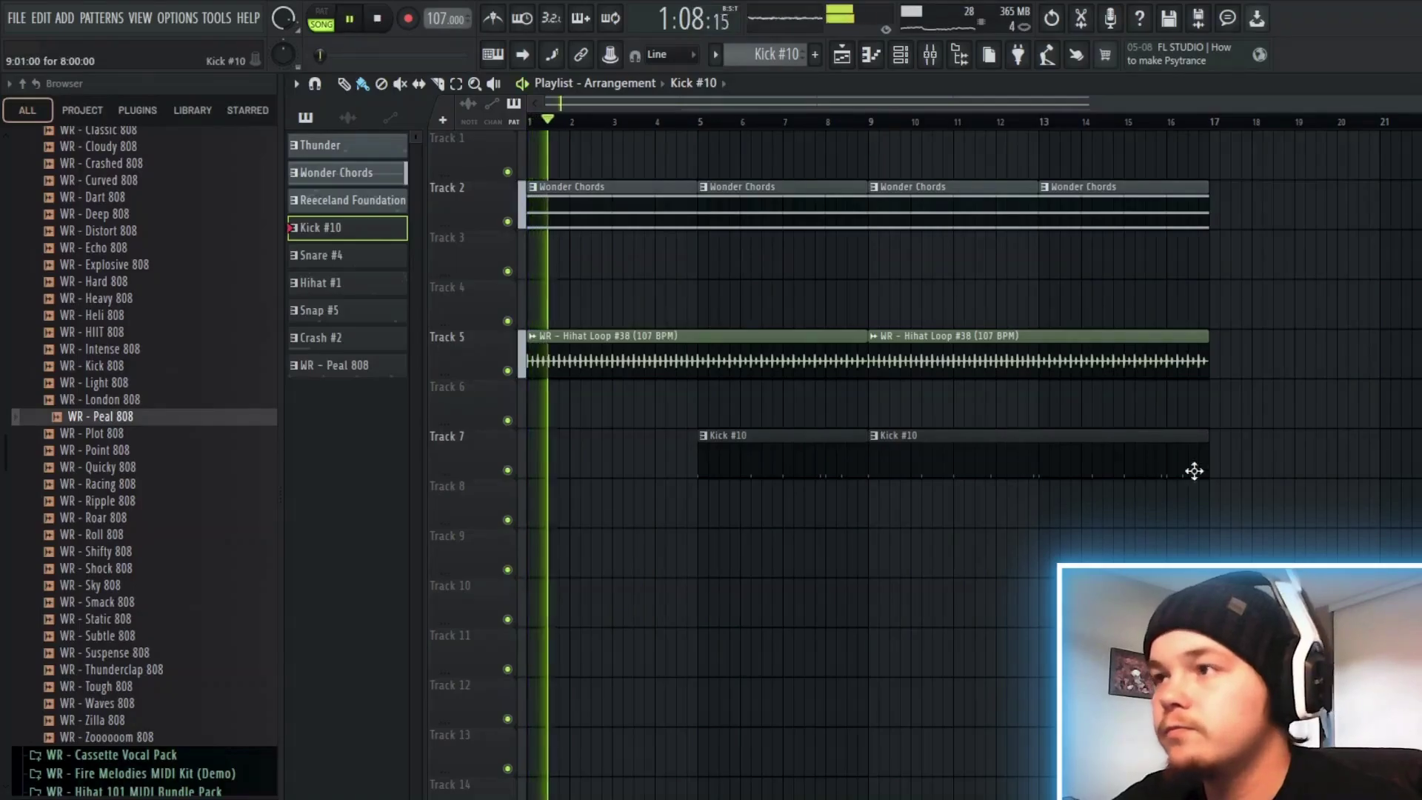
- Place Snare #4 on playlist Track 8 and WR - Peal 808 on Track 12, both starting at bar 9
drag(1225, 474, 891, 231)
key(ctrl+d)
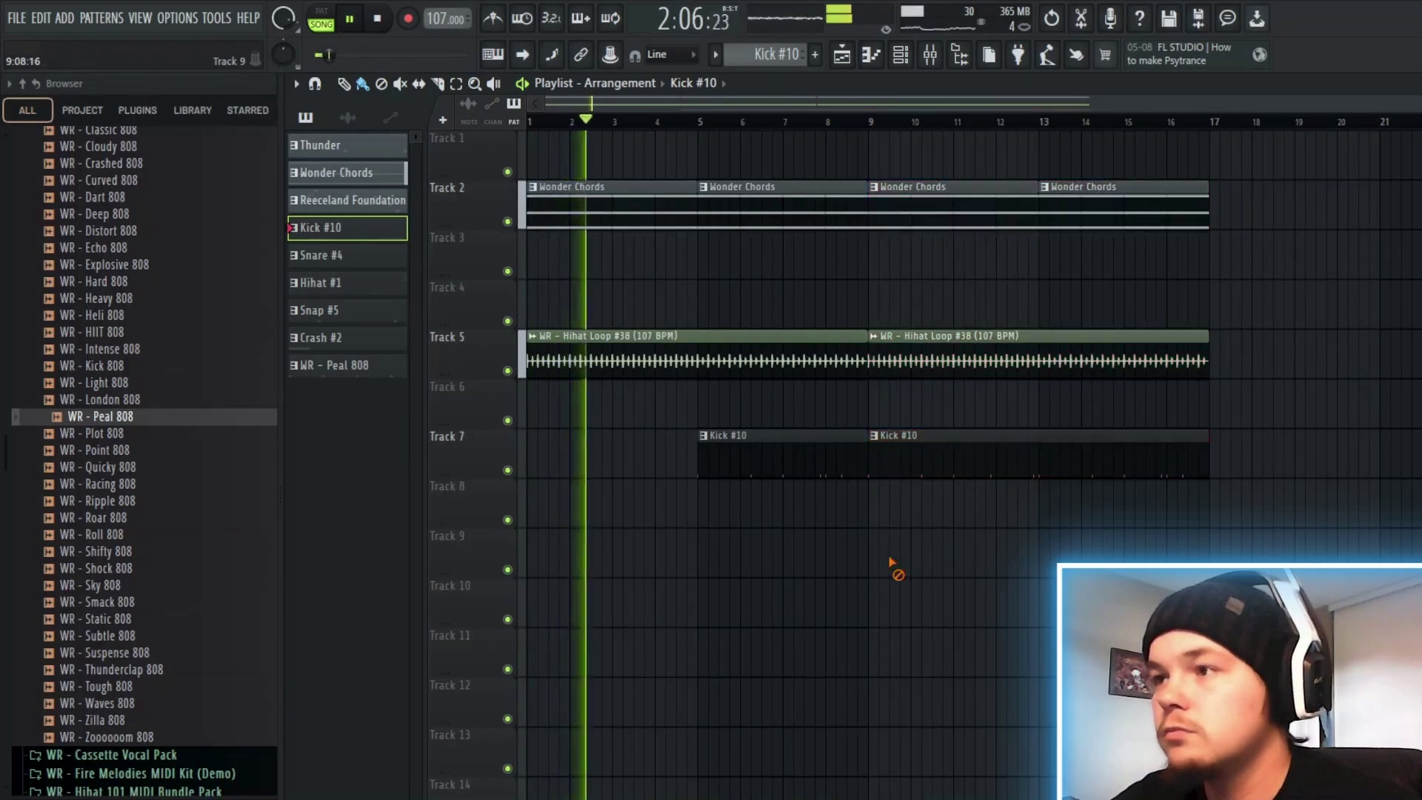
drag(333, 255, 872, 501)
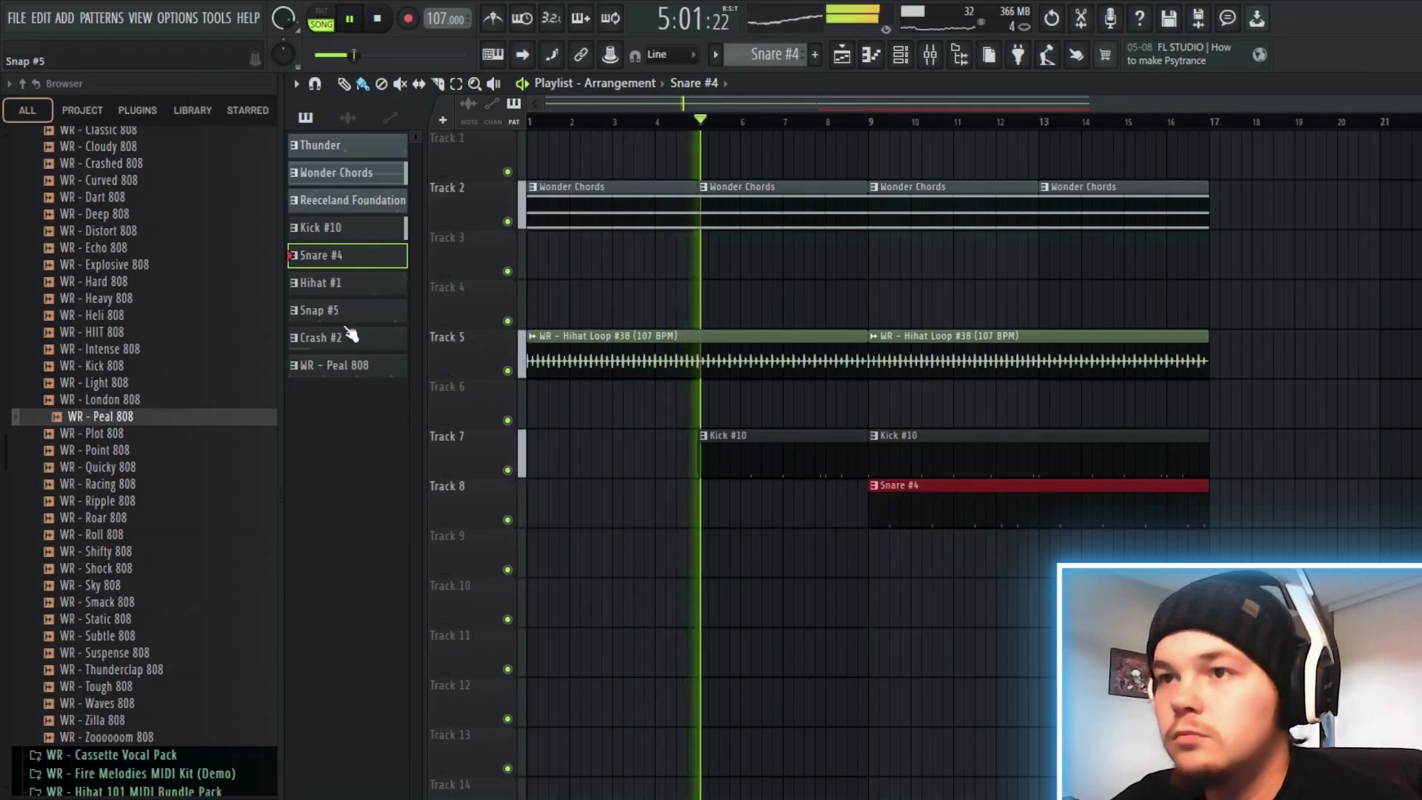
drag(355, 365, 869, 703)
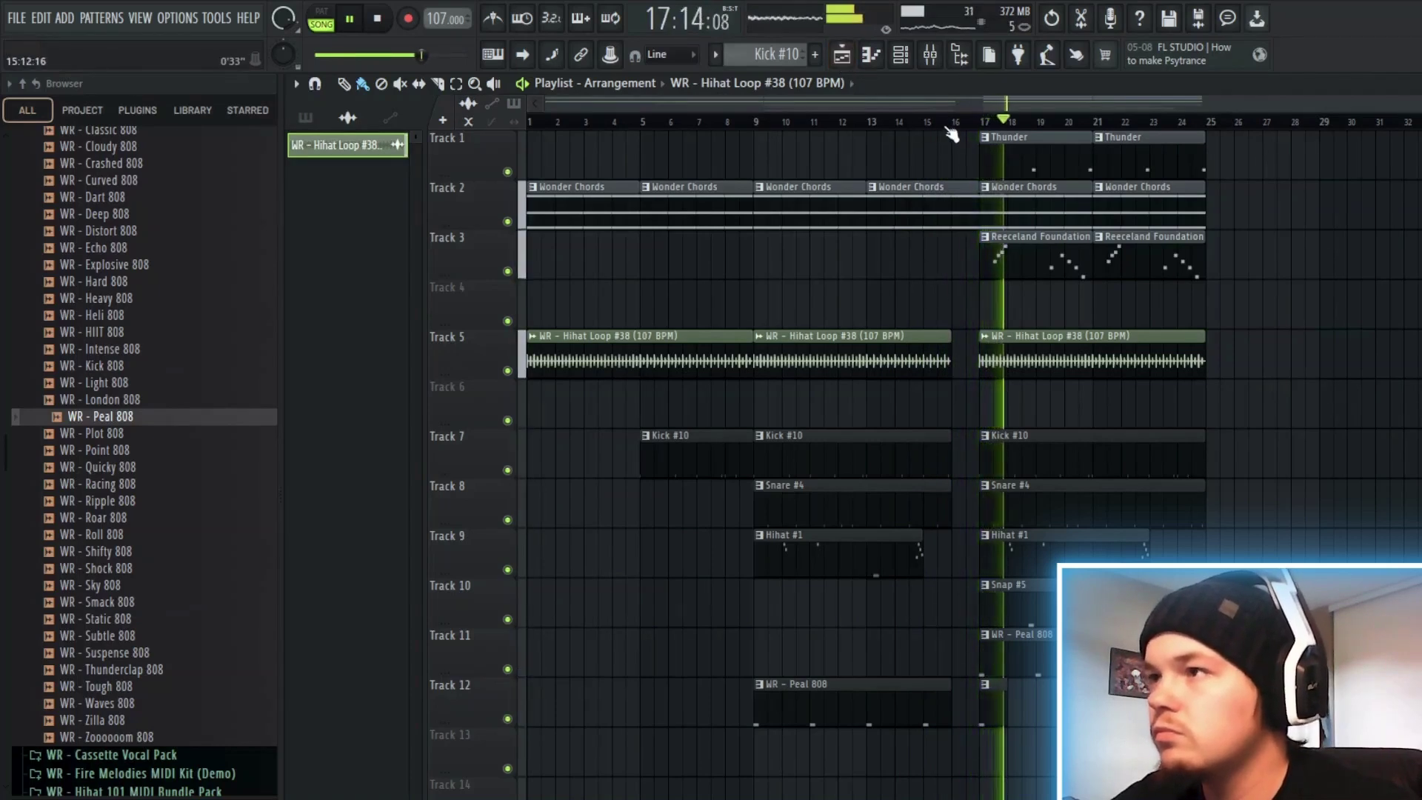
- Check the hihat loop's cut at bar 16, and select bars 17 to 25 of the arrangement for repeating
ctrl+scroll(950, 134, up, 5)
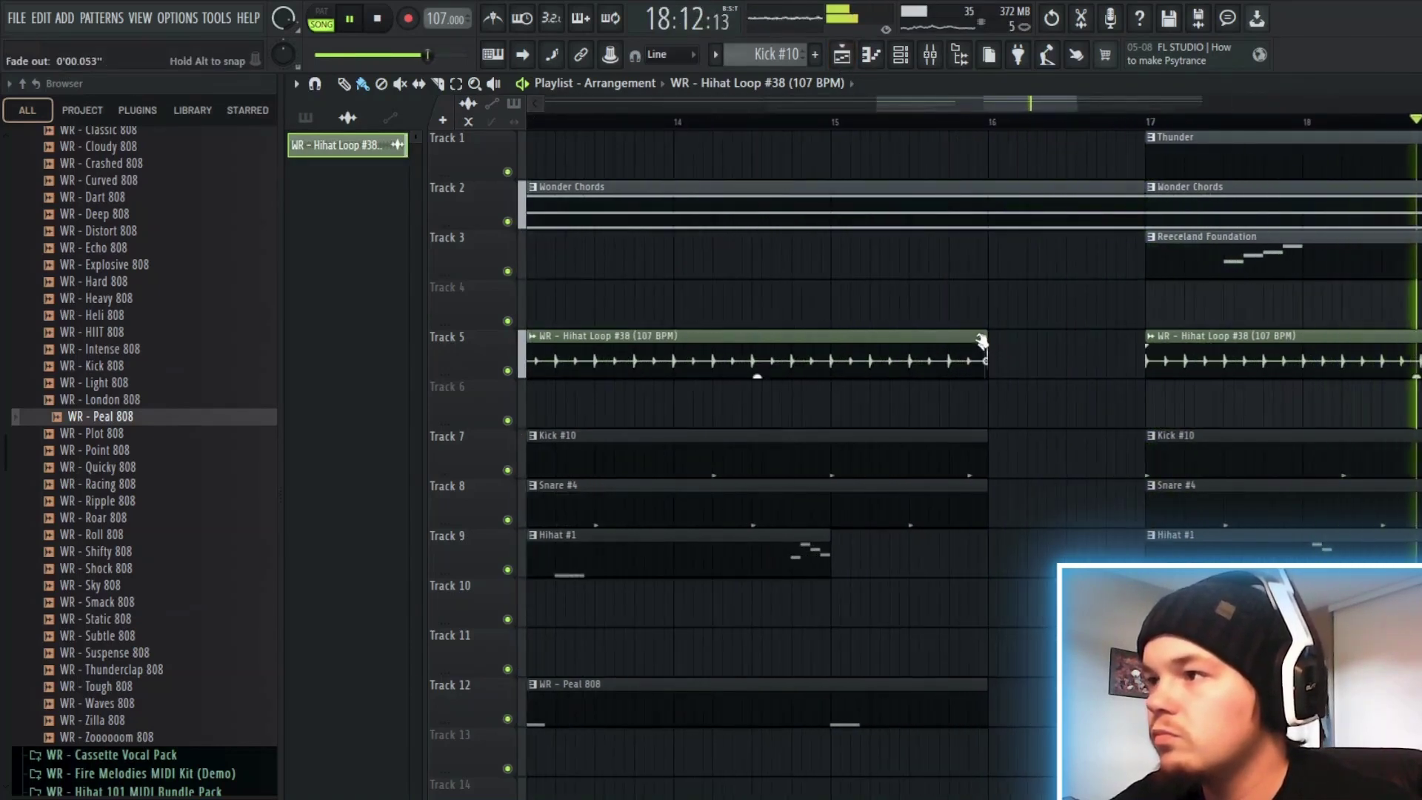
ctrl+scroll(1034, 127, down, 5)
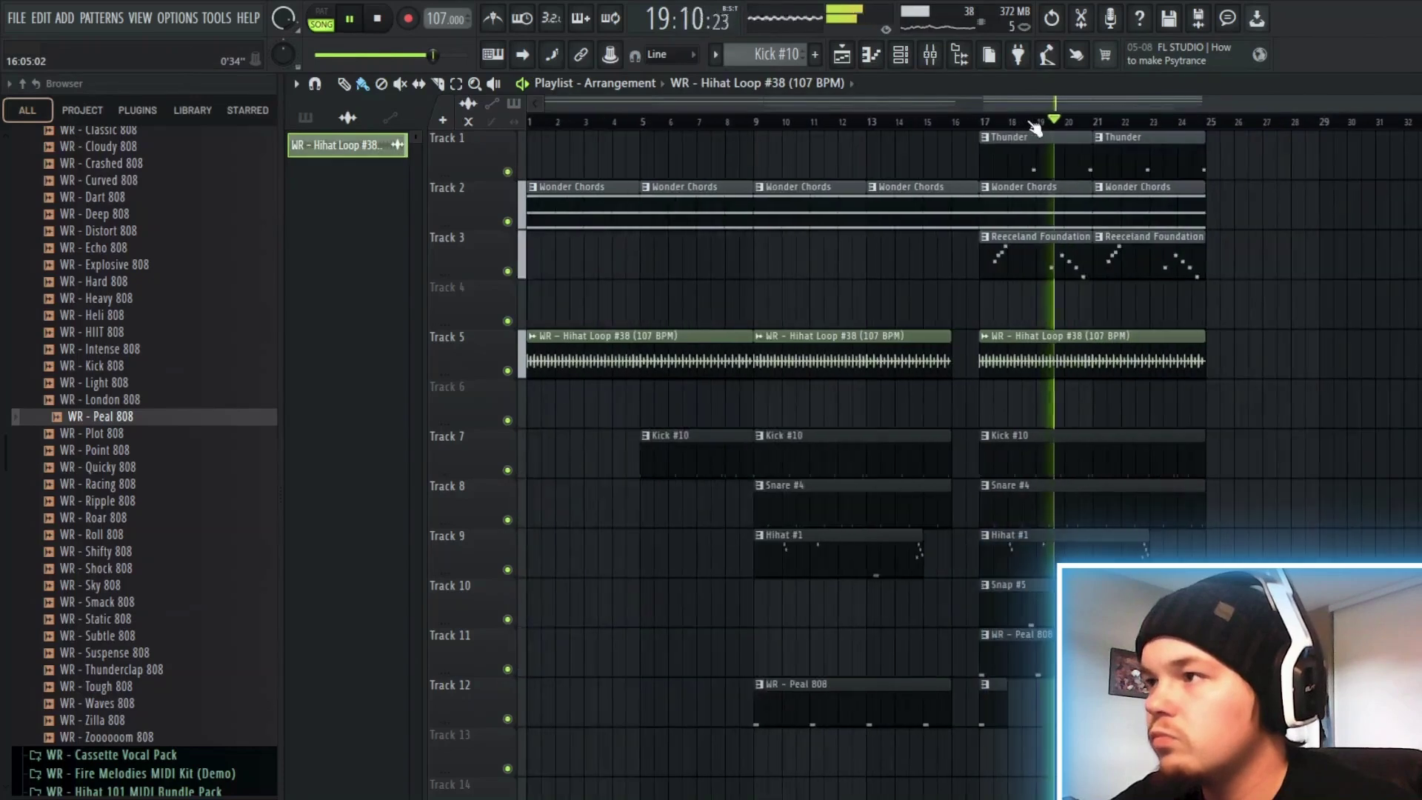
drag(985, 118, 1207, 118)
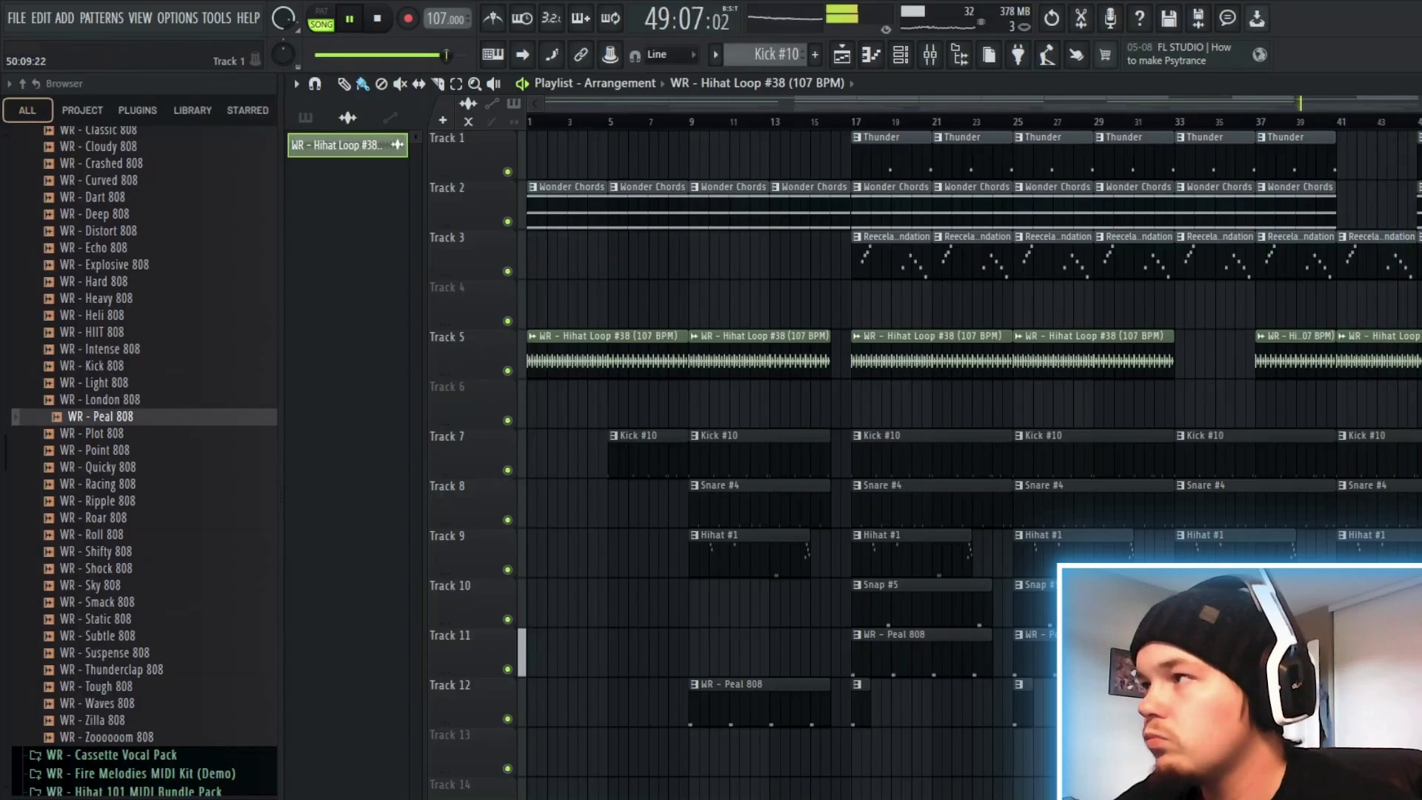
- Review the extended arrangement in the playlist, including the closing section after bar 73
scroll(962, 445, down, 2)
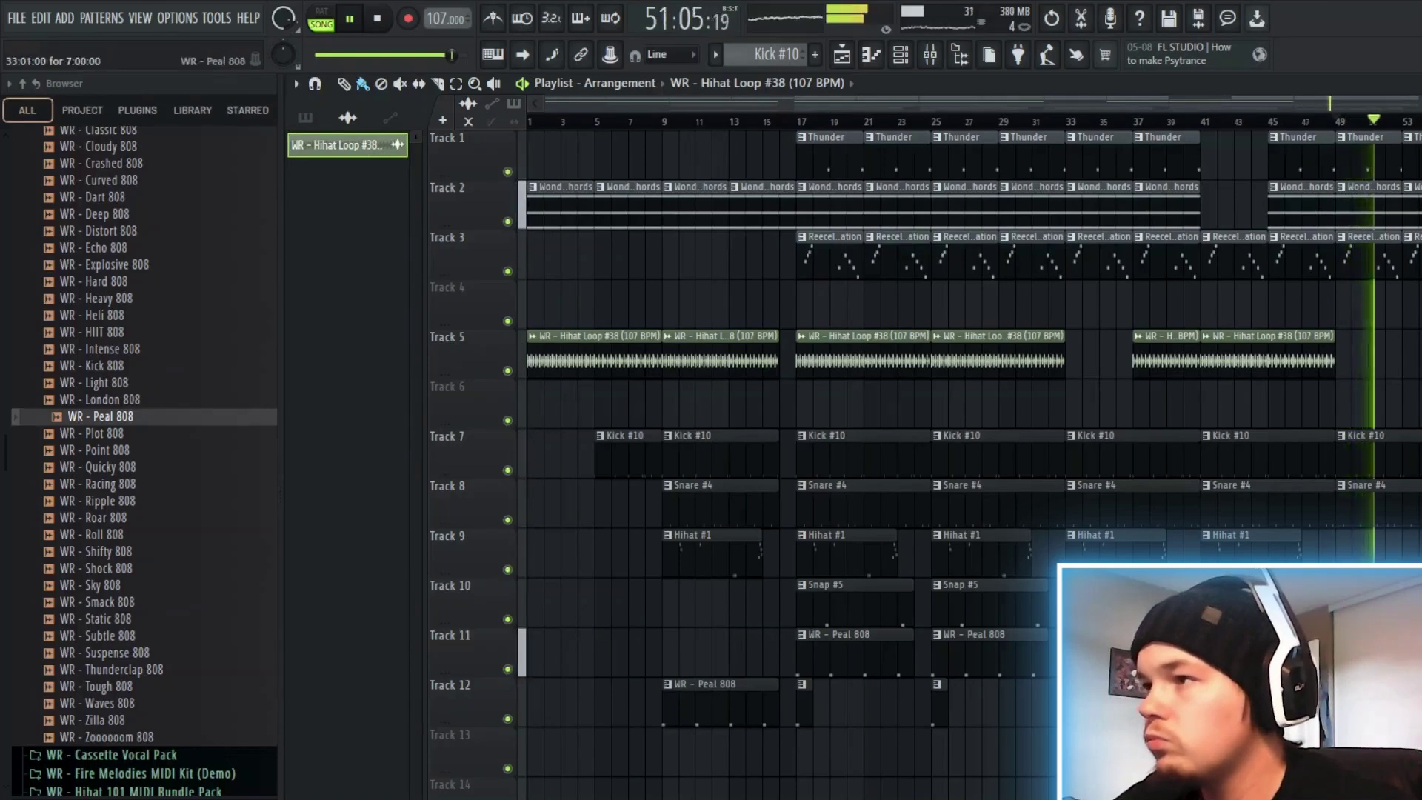
drag(841, 604, 1048, 130)
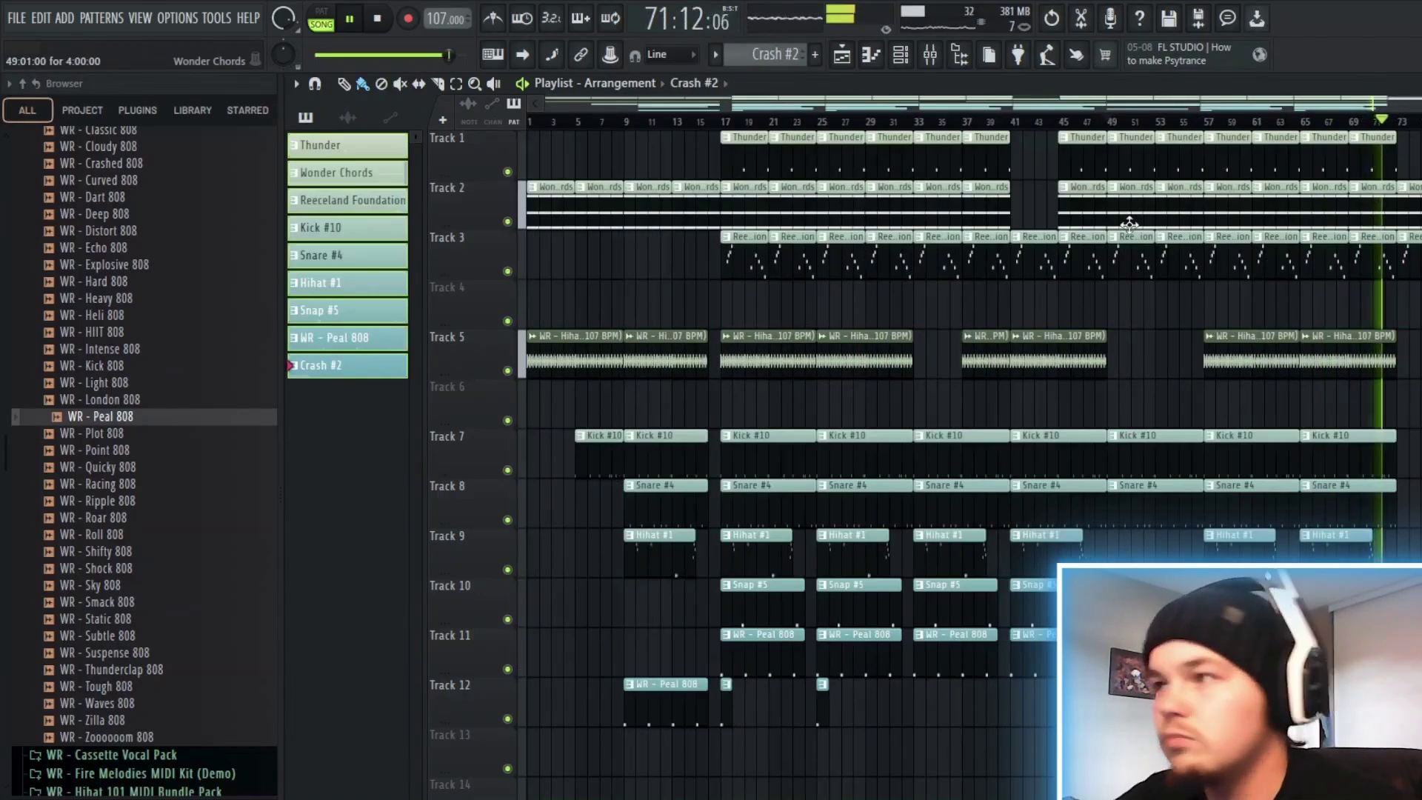
drag(1170, 105, 1281, 106)
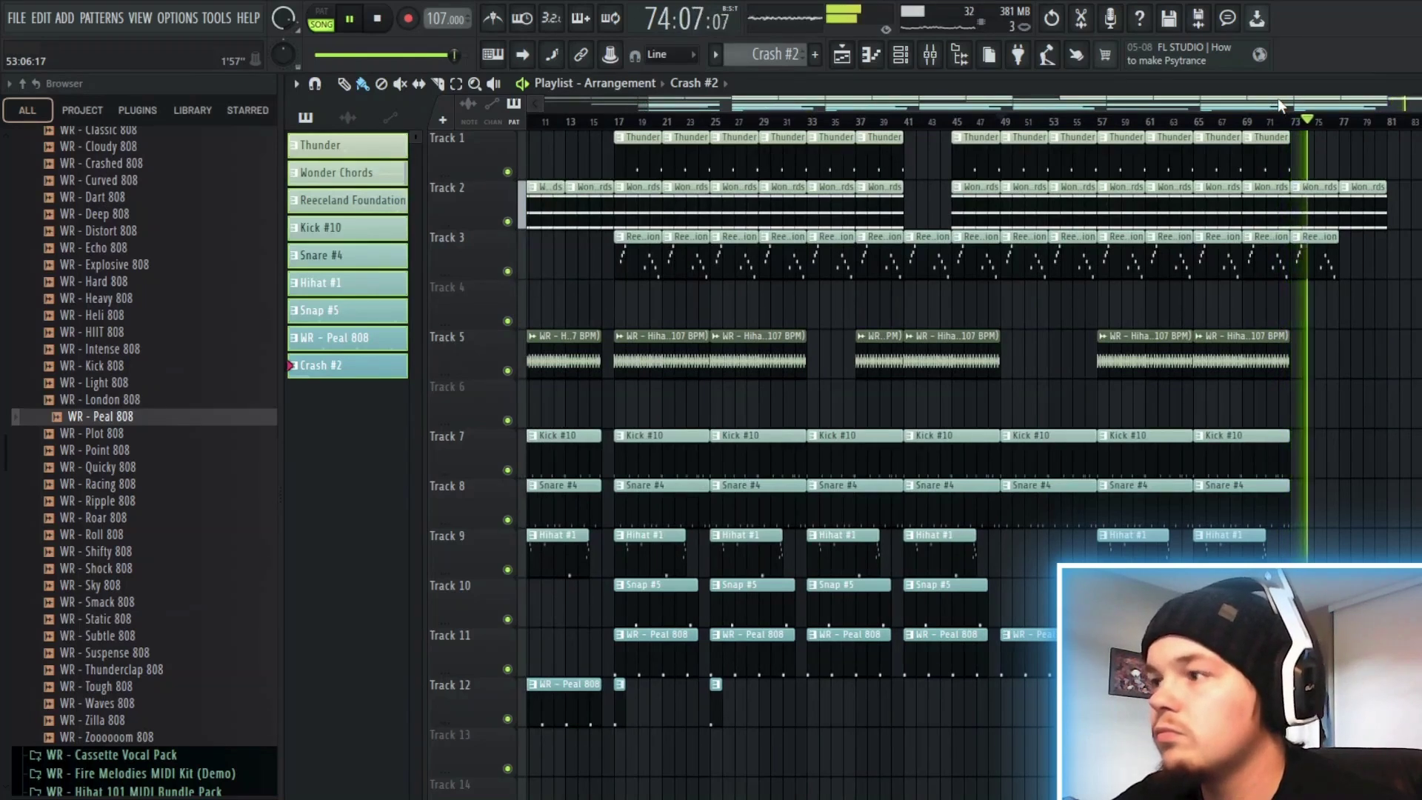
drag(1277, 98, 1247, 115)
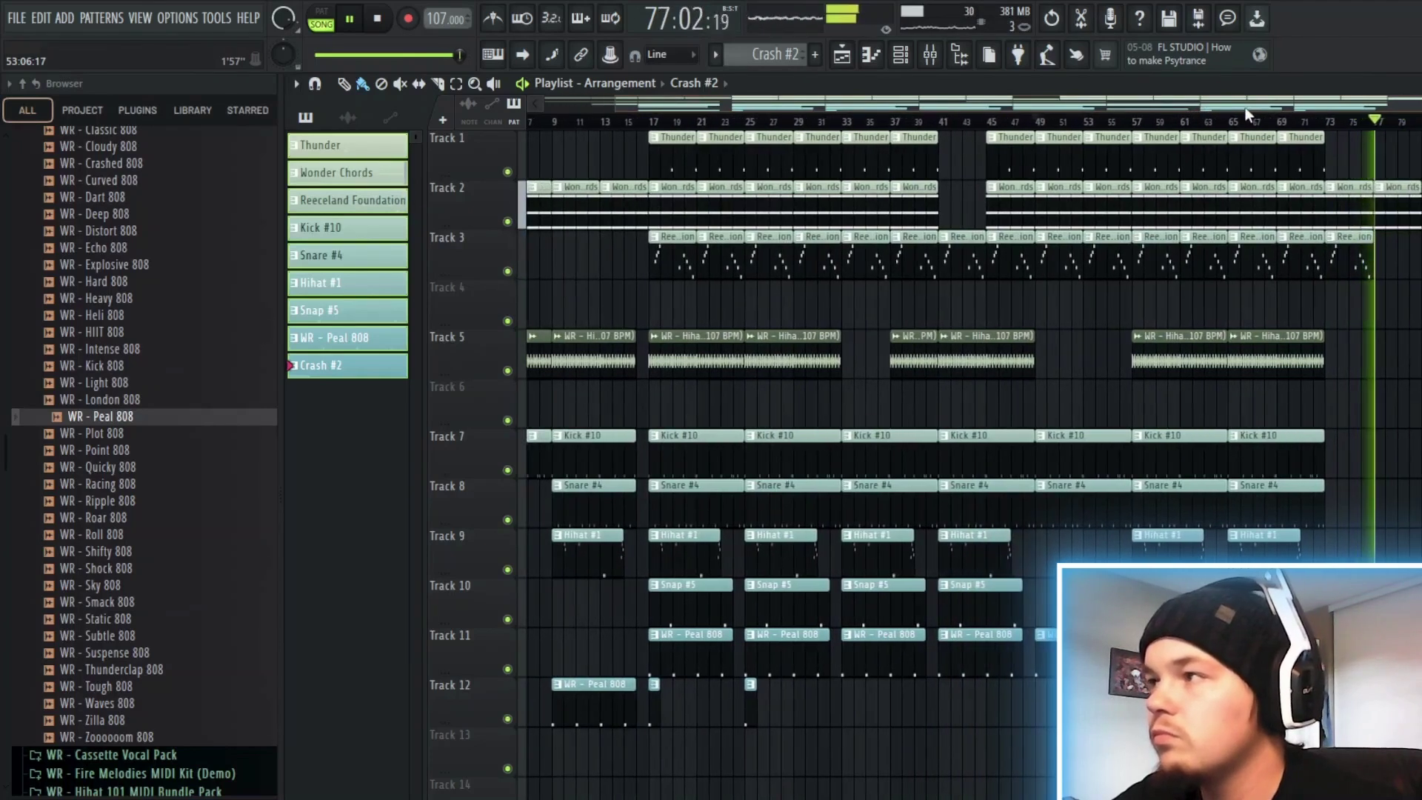